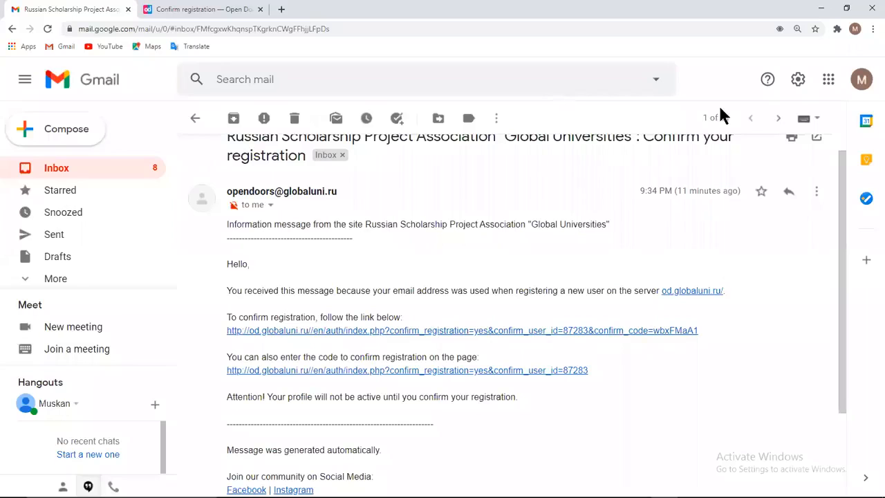
Follow the Gmail confirmation link and continue from the confirmation page to the Open Doors site
{"action": "left_click", "coordinate": [550, 332]}
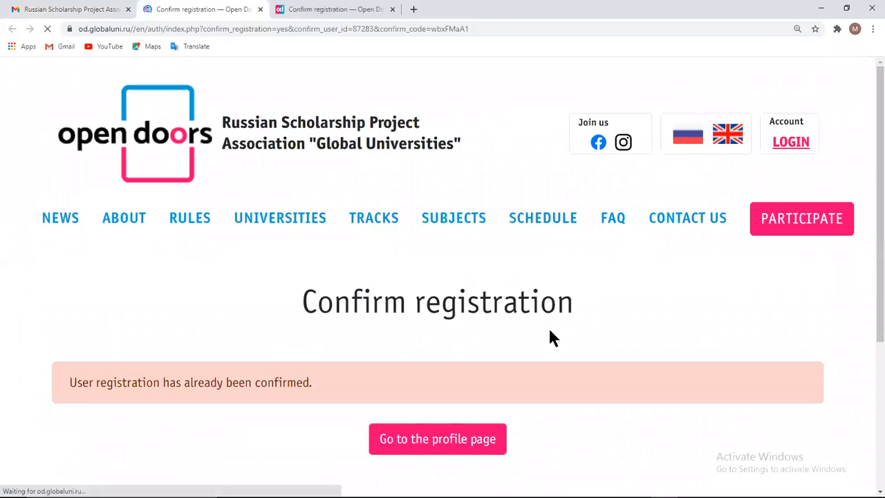
{"action": "left_click", "coordinate": [466, 439]}
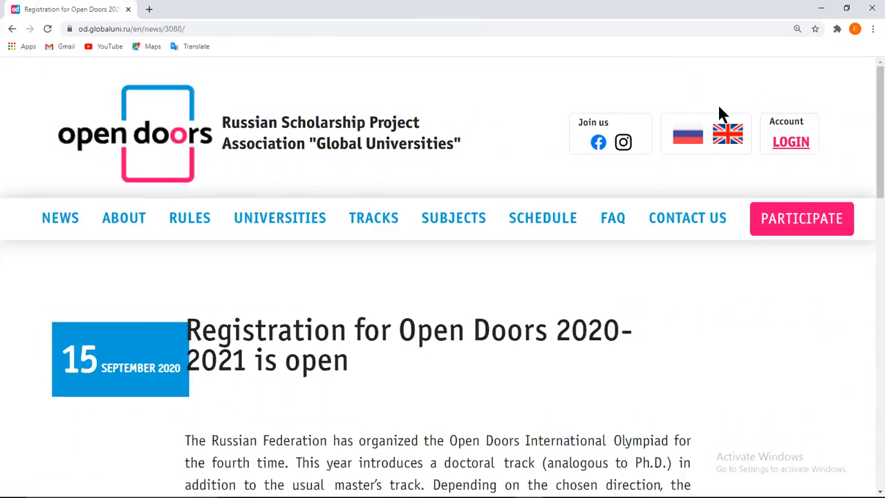
Start a participant sign-up and set the form language to English
{"action": "left_click", "coordinate": [787, 220]}
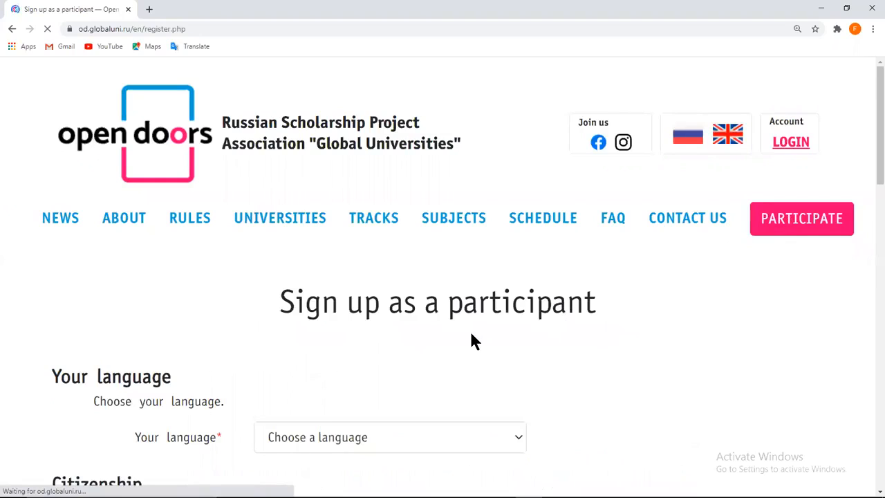
{"action": "scroll", "coordinate": [471, 339], "scroll_direction": "down", "scroll_amount": 2}
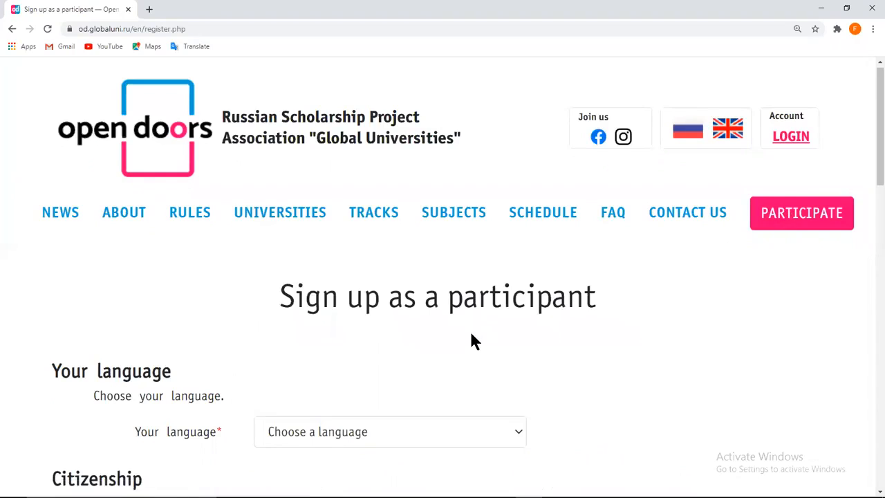
{"action": "scroll", "coordinate": [471, 339], "scroll_direction": "down", "scroll_amount": 1}
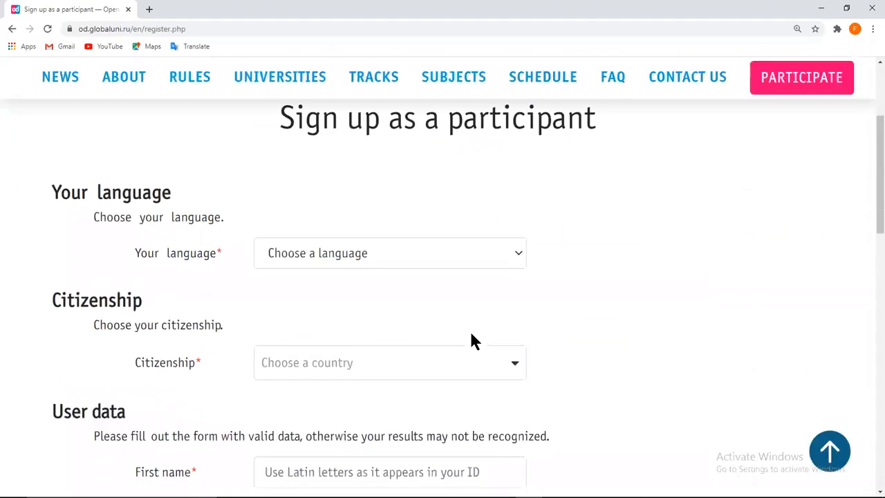
{"action": "left_click", "coordinate": [516, 253]}
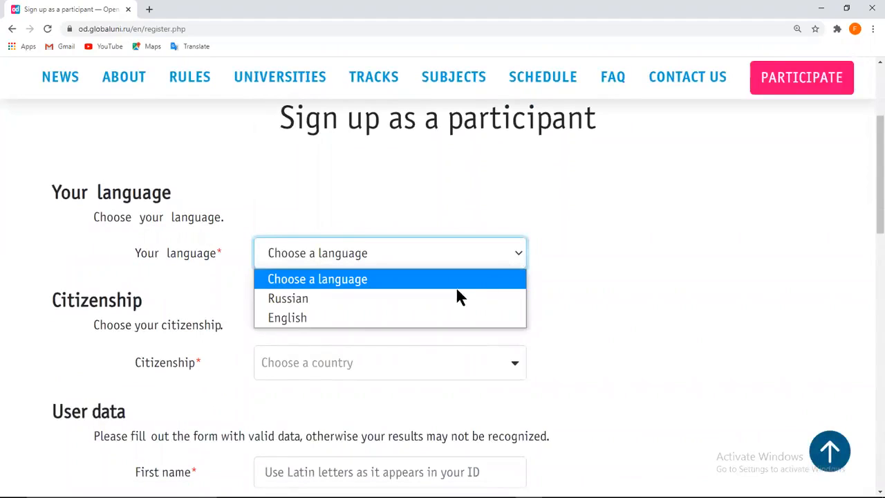
{"action": "left_click", "coordinate": [423, 319]}
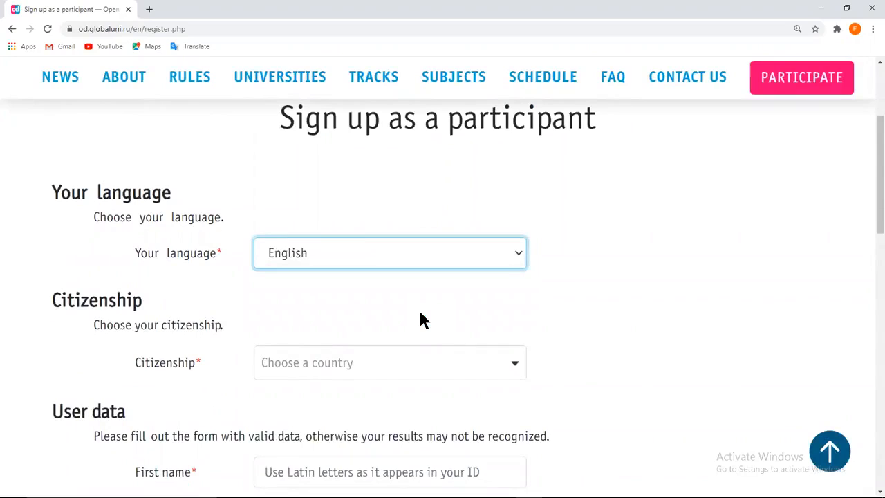
Set citizenship to Pakistan by searching 'Pak' in the country list
{"action": "left_click", "coordinate": [516, 361]}
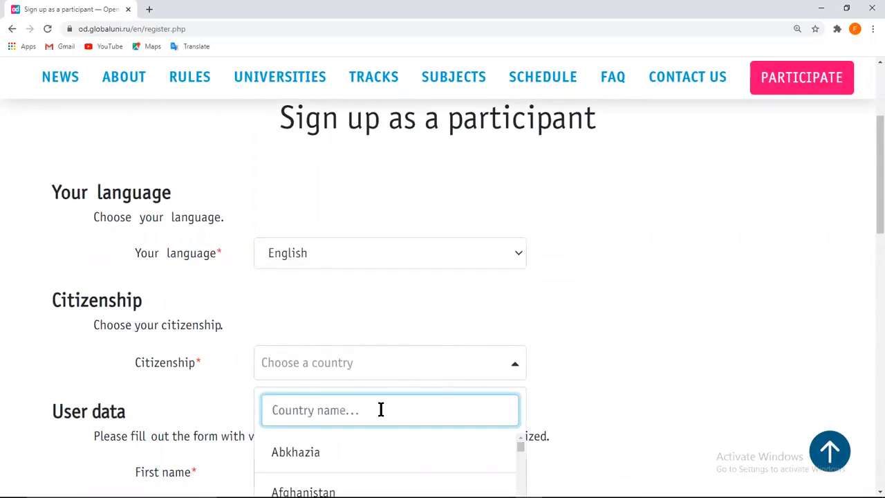
{"action": "type", "text": "Pak"}
{"action": "left_click", "coordinate": [315, 453]}
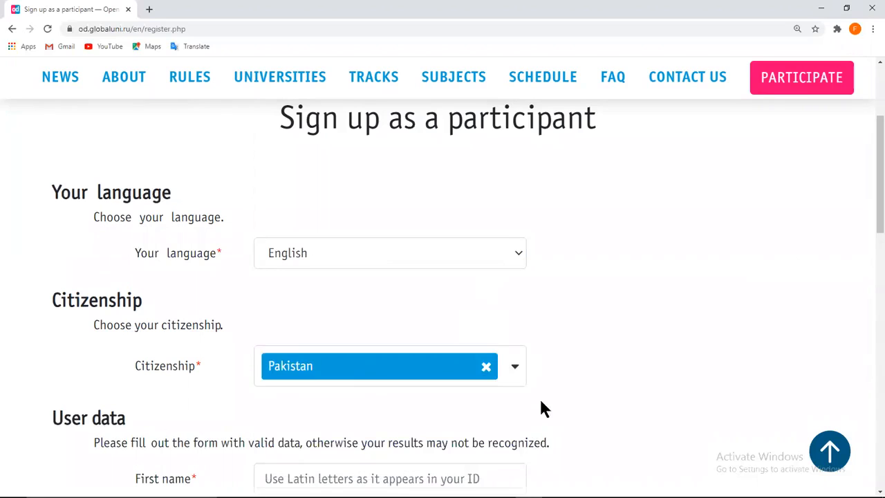
{"action": "scroll", "coordinate": [599, 392], "scroll_direction": "down", "scroll_amount": 3}
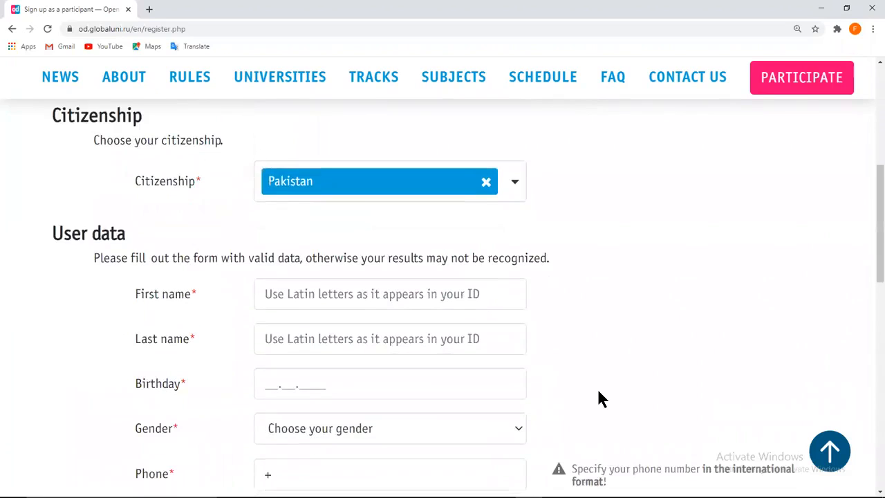
{"action": "scroll", "coordinate": [600, 399], "scroll_direction": "down", "scroll_amount": 1}
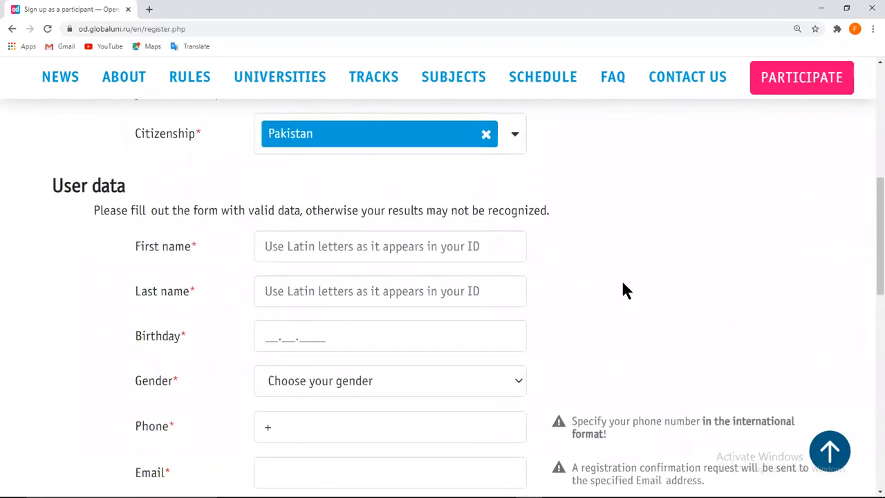
{"action": "scroll", "coordinate": [622, 290], "scroll_direction": "down", "scroll_amount": 1}
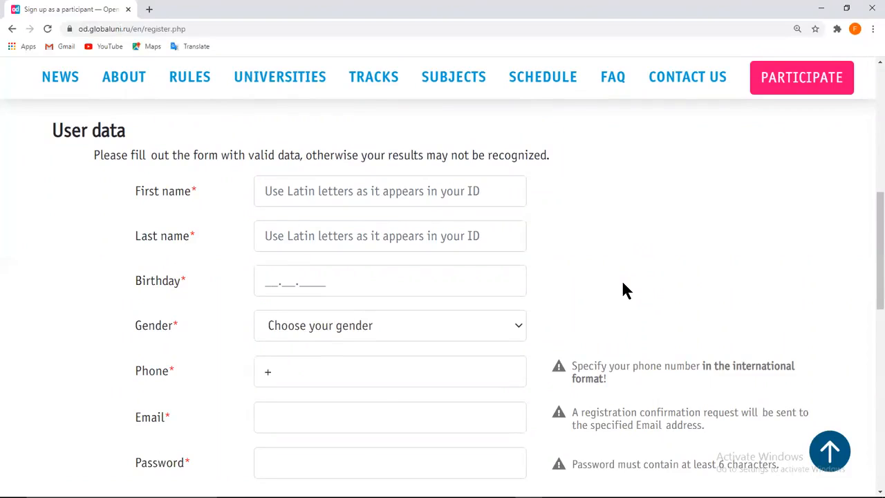
{"action": "scroll", "coordinate": [623, 284], "scroll_direction": "down", "scroll_amount": 1}
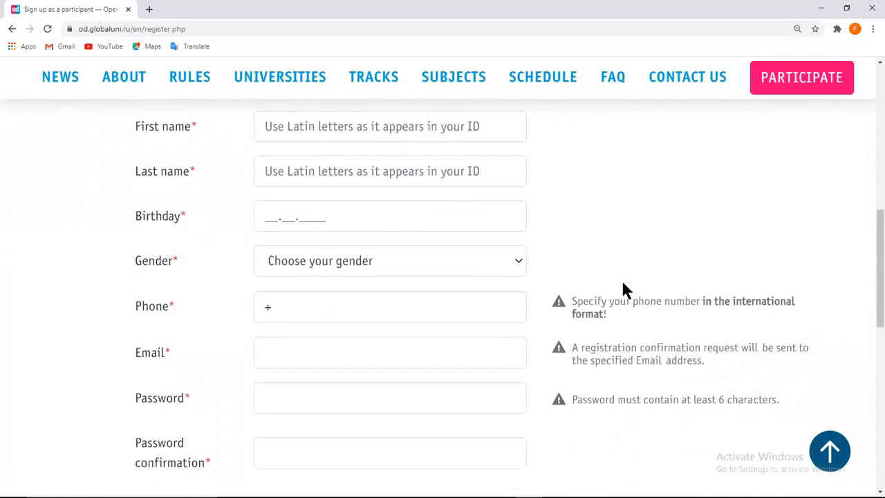
{"action": "scroll", "coordinate": [622, 279], "scroll_direction": "up", "scroll_amount": 1}
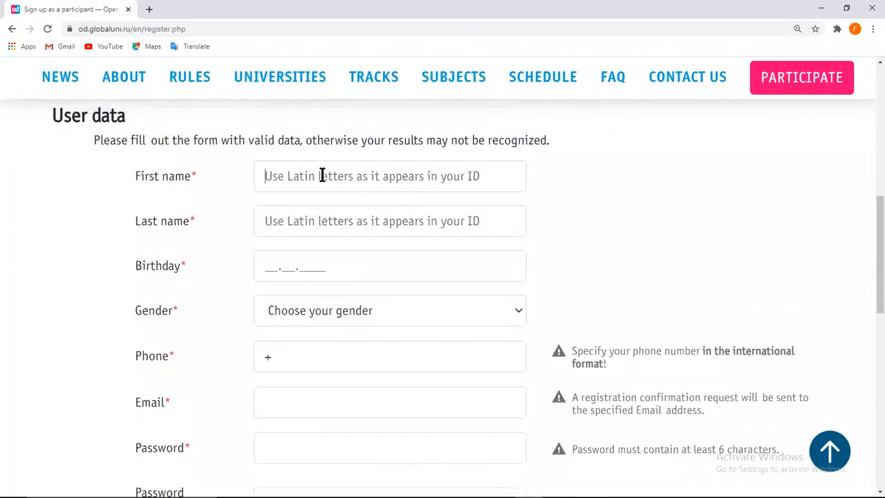
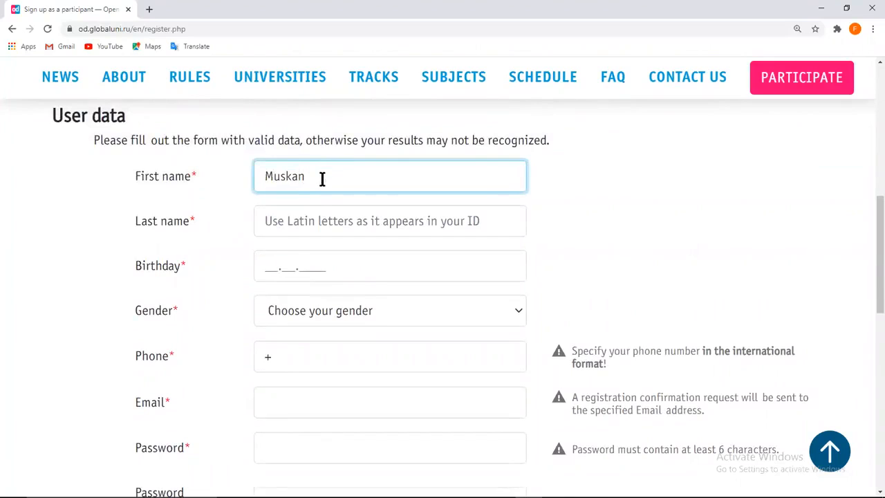
Enter the participant's first and last name and the birthday 01.03.1998
{"action": "left_click", "coordinate": [315, 223]}
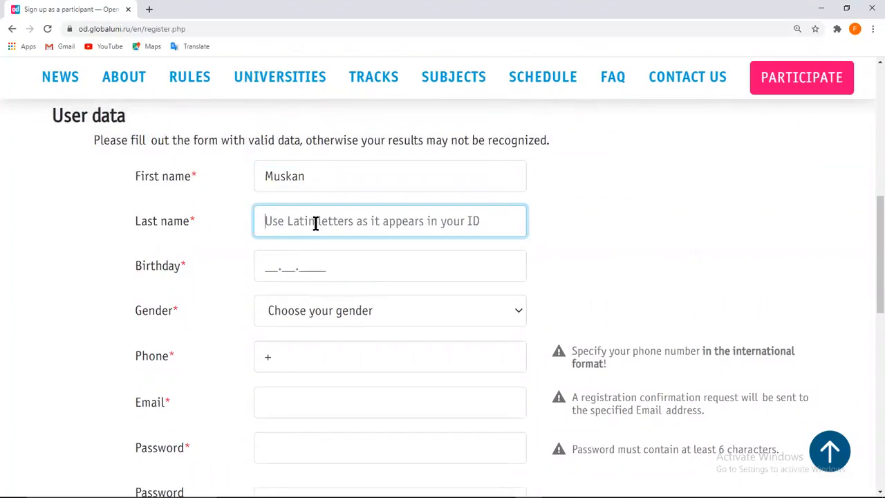
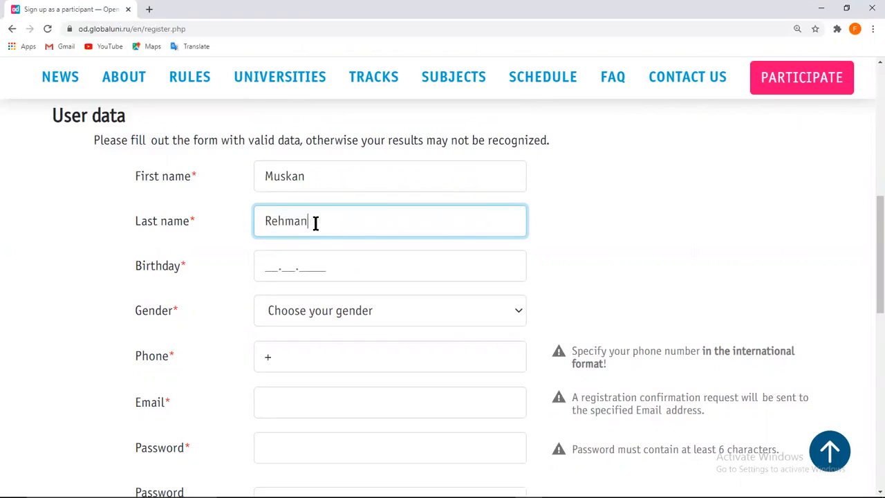
{"action": "left_click", "coordinate": [271, 265]}
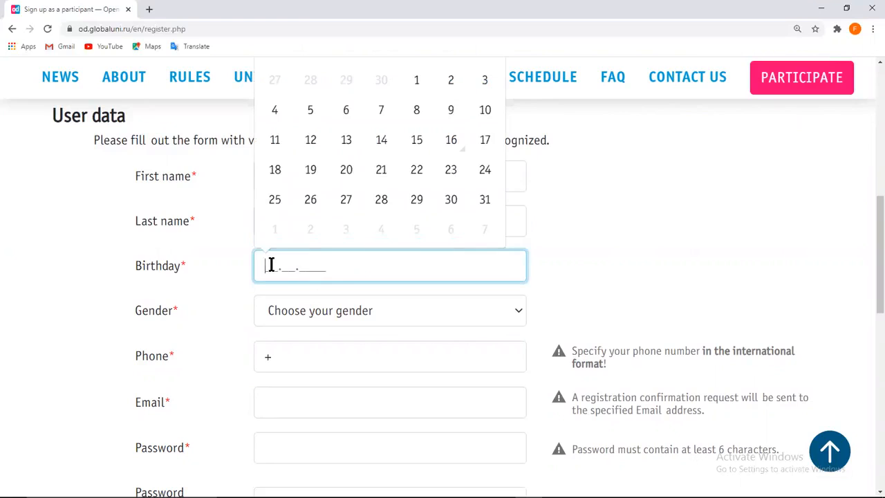
{"action": "type", "text": "01031998"}
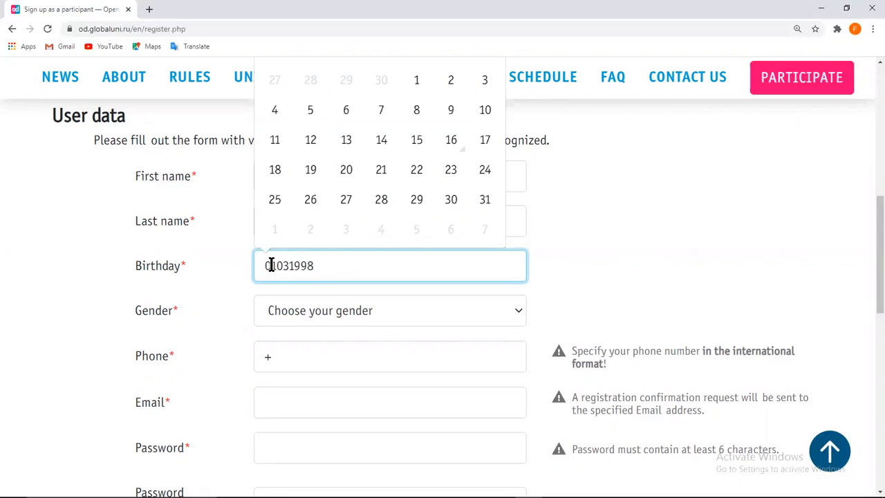
{"action": "left_click", "coordinate": [569, 255]}
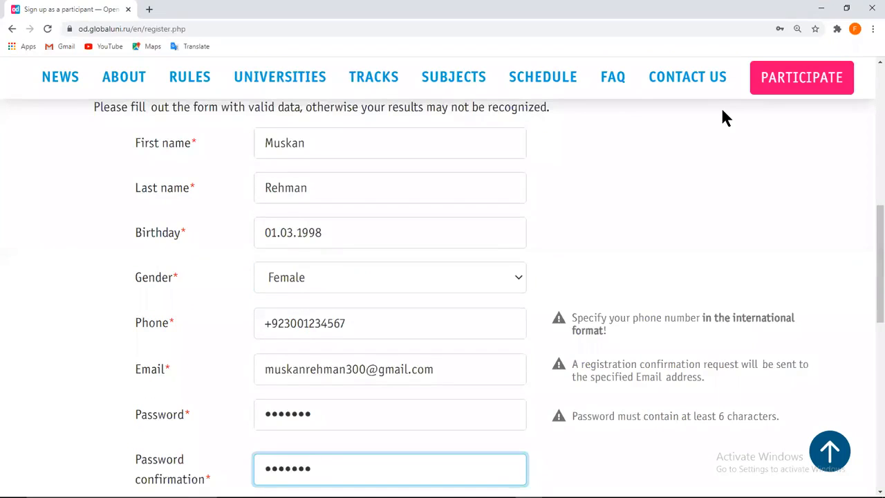
{"action": "scroll", "coordinate": [723, 118], "scroll_direction": "down", "scroll_amount": 4}
{"action": "scroll", "coordinate": [721, 117], "scroll_direction": "down", "scroll_amount": 2}
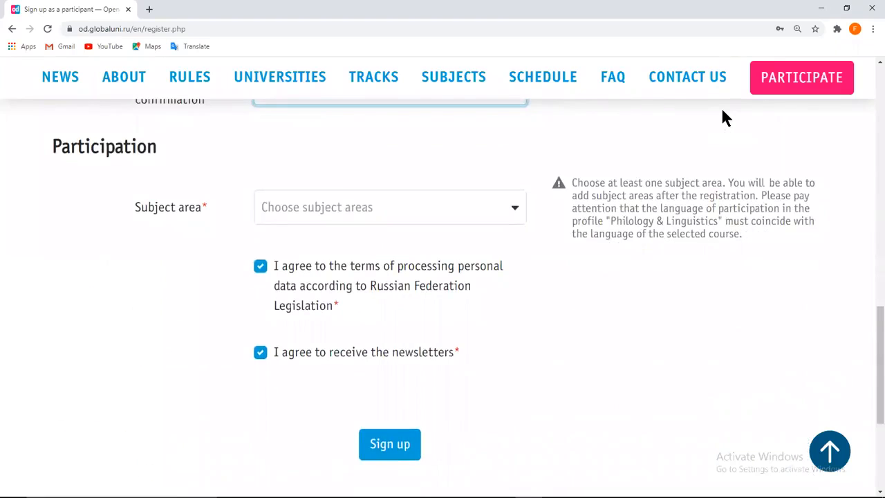
Pick Neuroscience & Psychology as the subject area and submit the sign-up form
{"action": "left_click", "coordinate": [515, 211]}
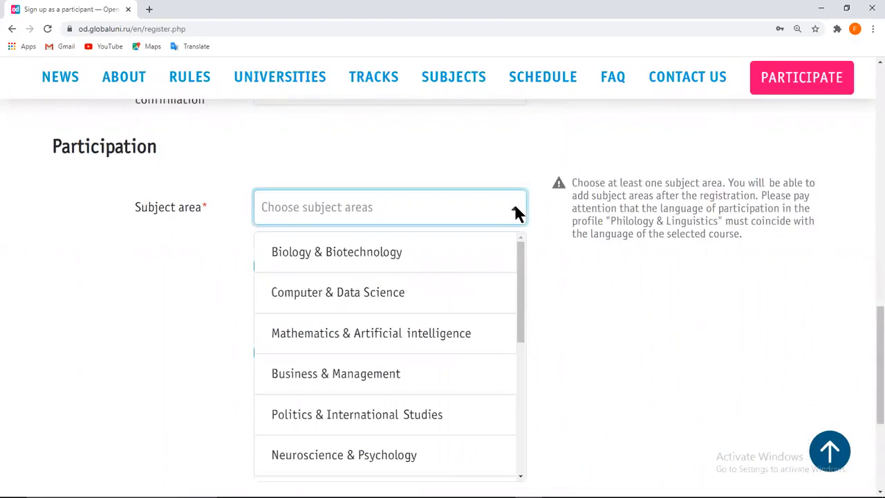
{"action": "scroll", "coordinate": [385, 415], "scroll_direction": "down", "scroll_amount": 2}
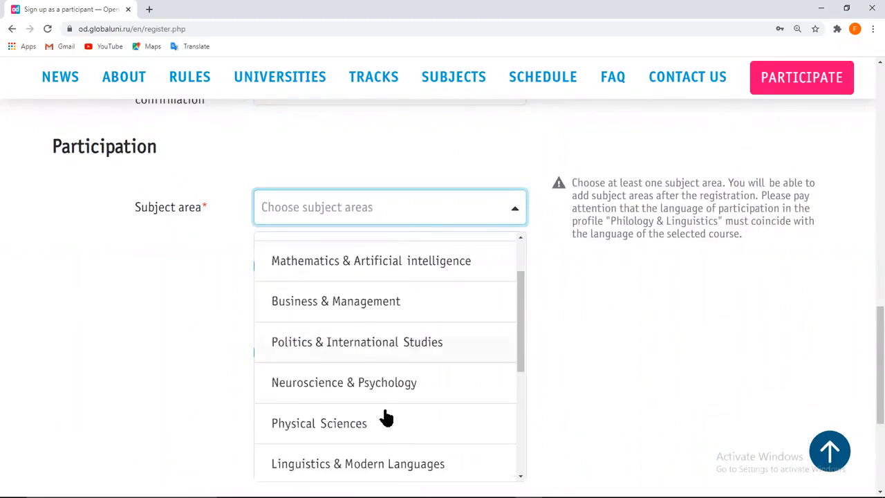
{"action": "scroll", "coordinate": [385, 415], "scroll_direction": "down", "scroll_amount": 1}
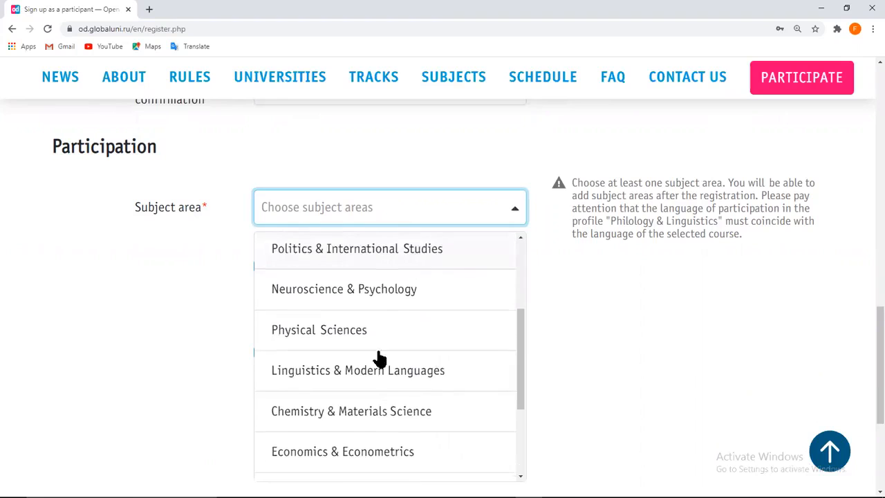
{"action": "left_click", "coordinate": [385, 289]}
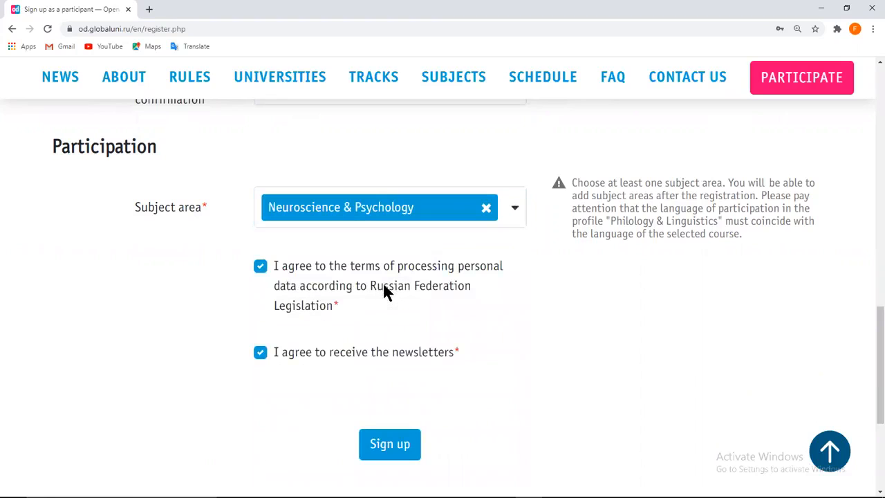
{"action": "left_click", "coordinate": [409, 454]}
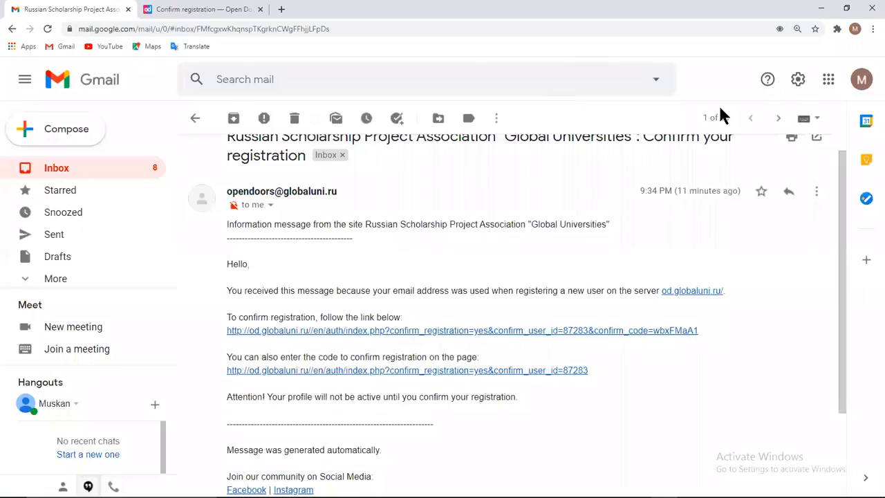
Open the confirm_registration link from Gmail and go on to the account profile page
{"action": "left_click", "coordinate": [552, 331]}
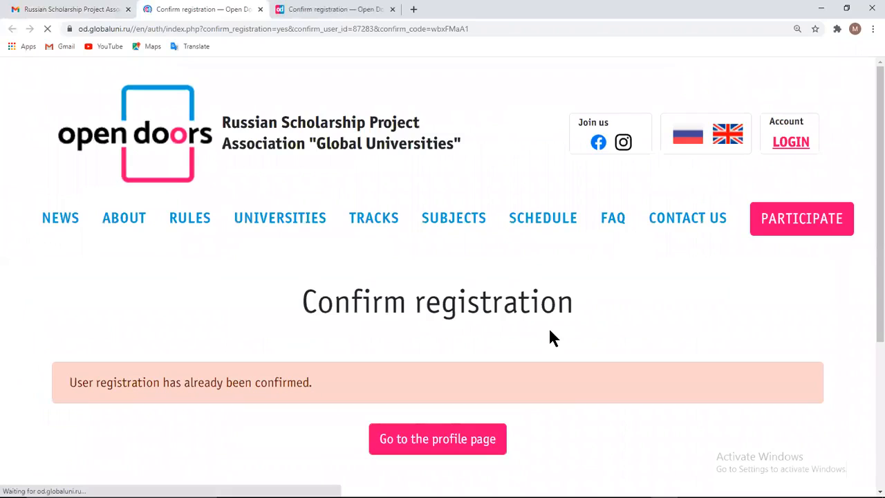
{"action": "left_click", "coordinate": [467, 443]}
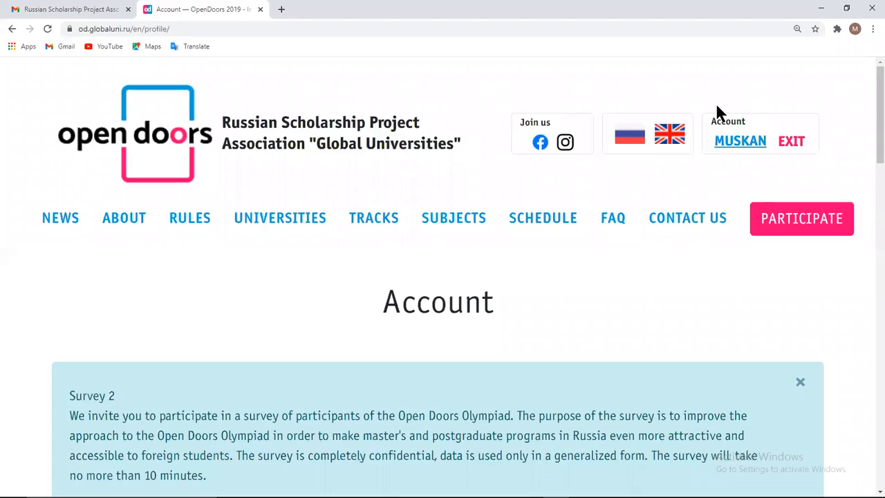
{"action": "scroll", "coordinate": [716, 105], "scroll_direction": "down", "scroll_amount": 4}
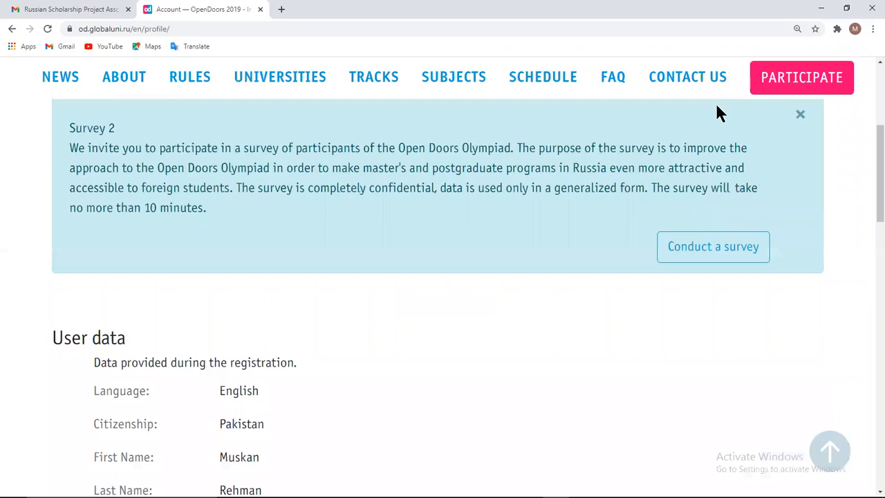
{"action": "scroll", "coordinate": [718, 108], "scroll_direction": "down", "scroll_amount": 10}
Start a new education entry with Bachelor as the academic degree
{"action": "left_click", "coordinate": [456, 259]}
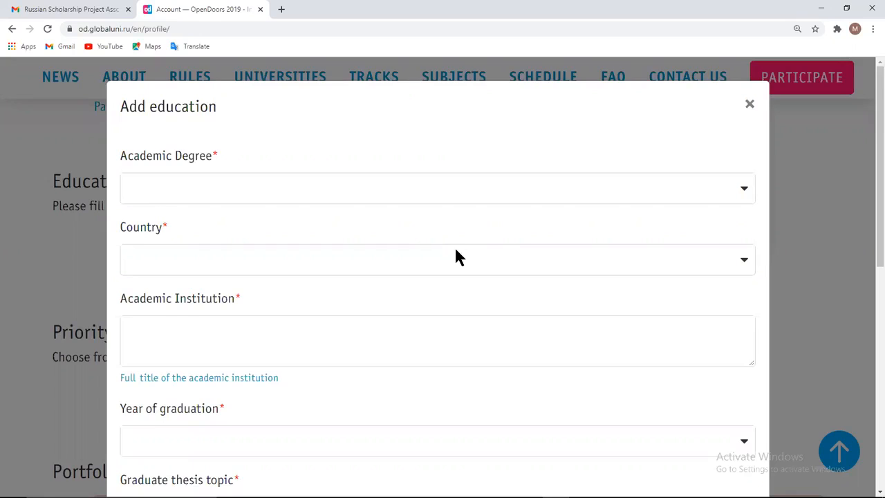
{"action": "scroll", "coordinate": [456, 256], "scroll_direction": "down", "scroll_amount": 4}
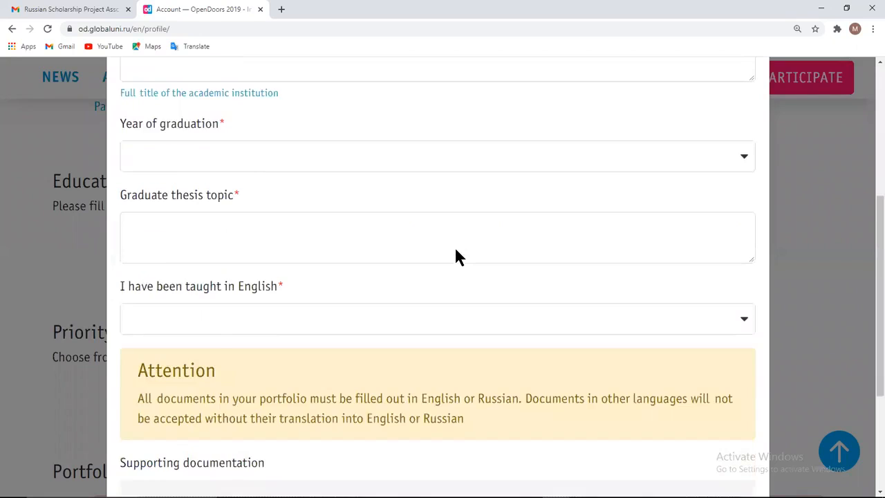
{"action": "scroll", "coordinate": [456, 256], "scroll_direction": "up", "scroll_amount": 4}
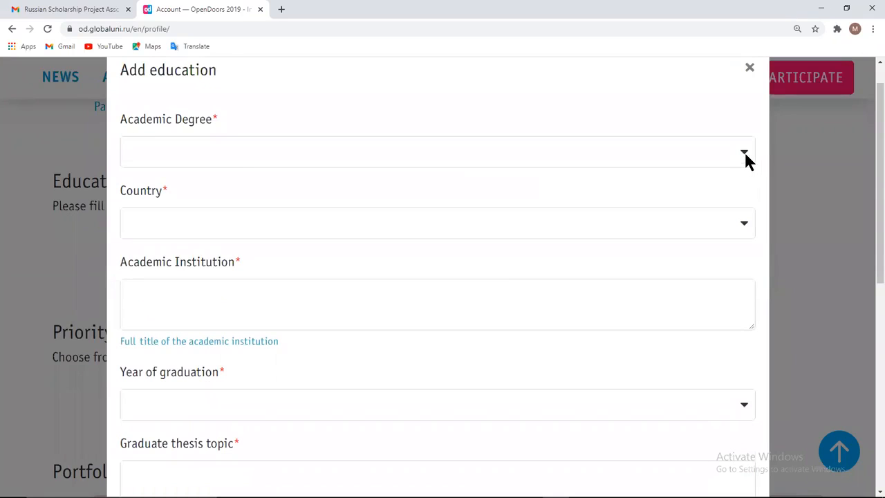
{"action": "left_click", "coordinate": [746, 157]}
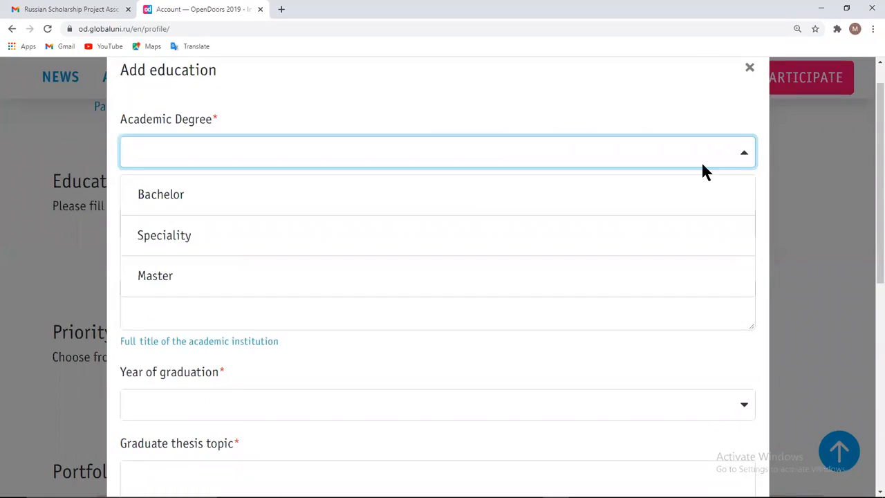
{"action": "left_click", "coordinate": [465, 201]}
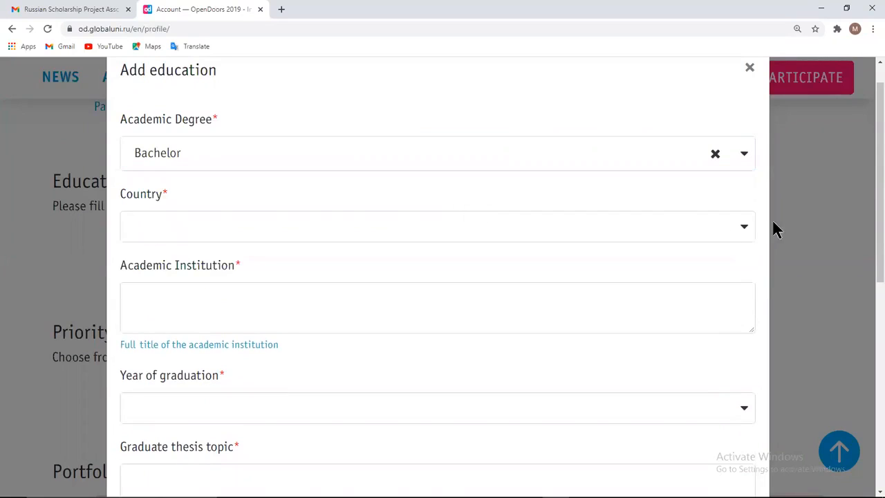
Set the education country to Pakistan and save the entry
{"action": "left_click", "coordinate": [748, 225]}
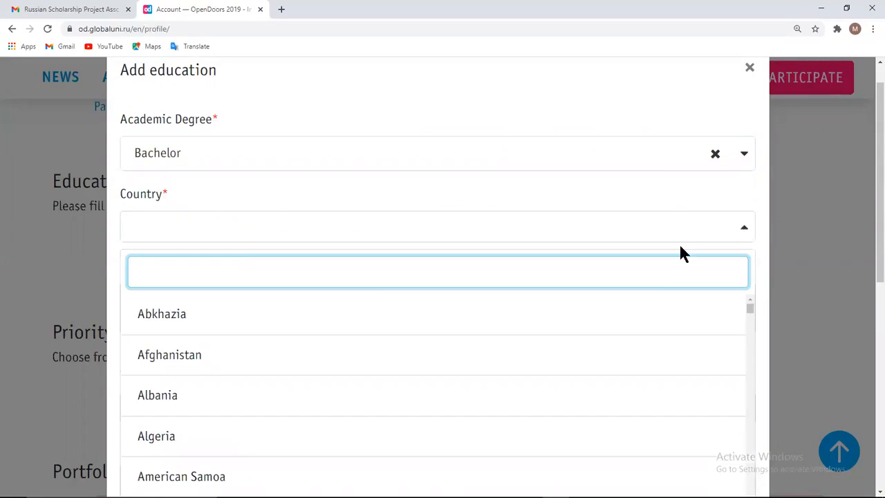
{"action": "type", "text": "Pak"}
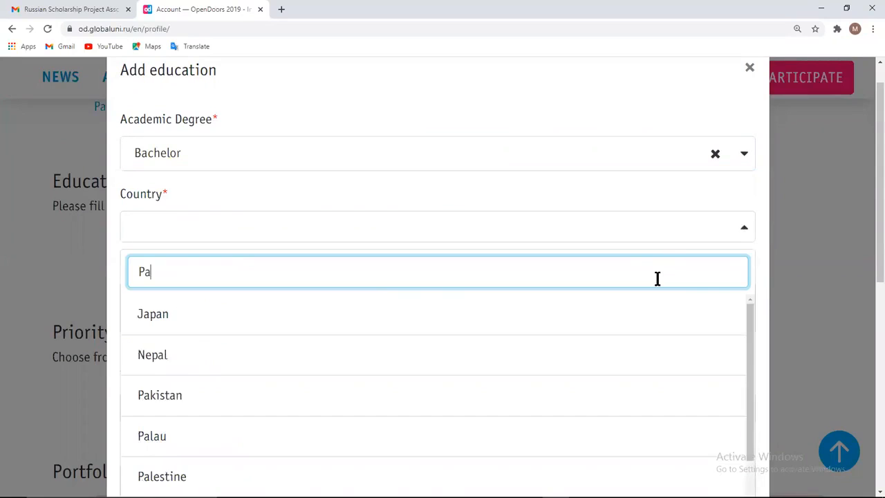
{"action": "left_click", "coordinate": [581, 314]}
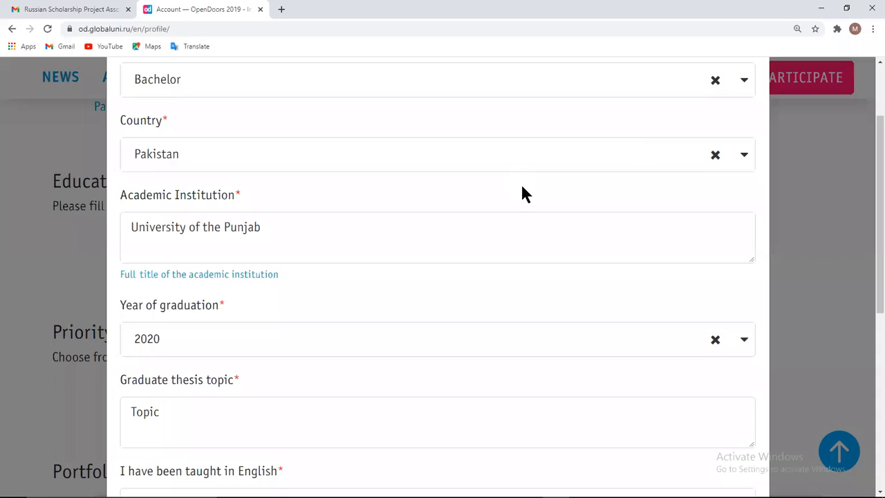
{"action": "scroll", "coordinate": [522, 185], "scroll_direction": "up", "scroll_amount": 1}
{"action": "scroll", "coordinate": [523, 185], "scroll_direction": "up", "scroll_amount": 1}
{"action": "scroll", "coordinate": [522, 185], "scroll_direction": "down", "scroll_amount": 1}
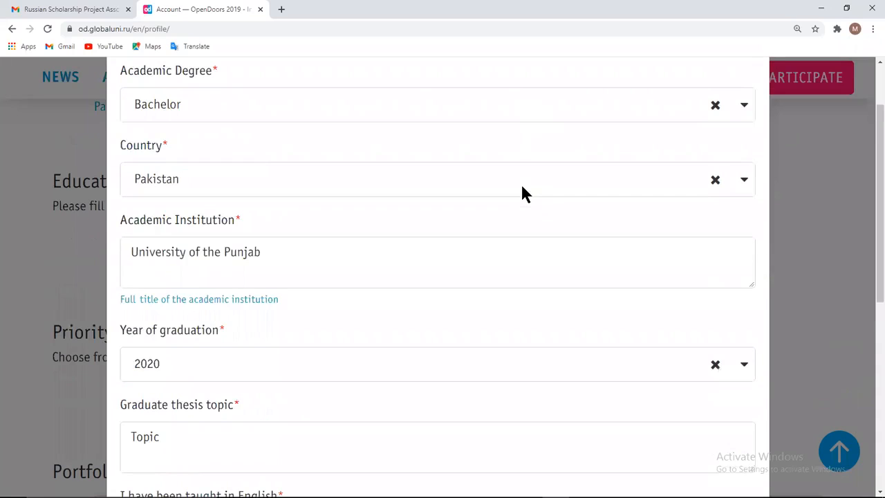
{"action": "scroll", "coordinate": [522, 185], "scroll_direction": "down", "scroll_amount": 3}
{"action": "scroll", "coordinate": [522, 186], "scroll_direction": "down", "scroll_amount": 3}
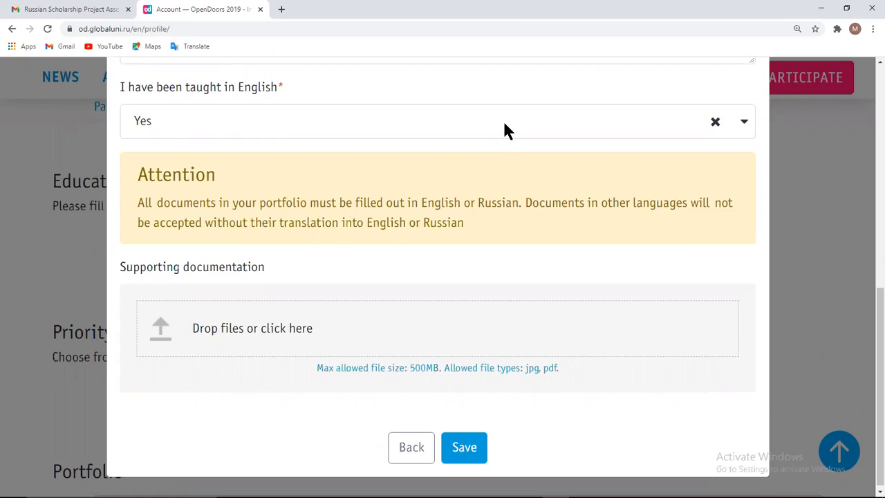
{"action": "left_click", "coordinate": [464, 446]}
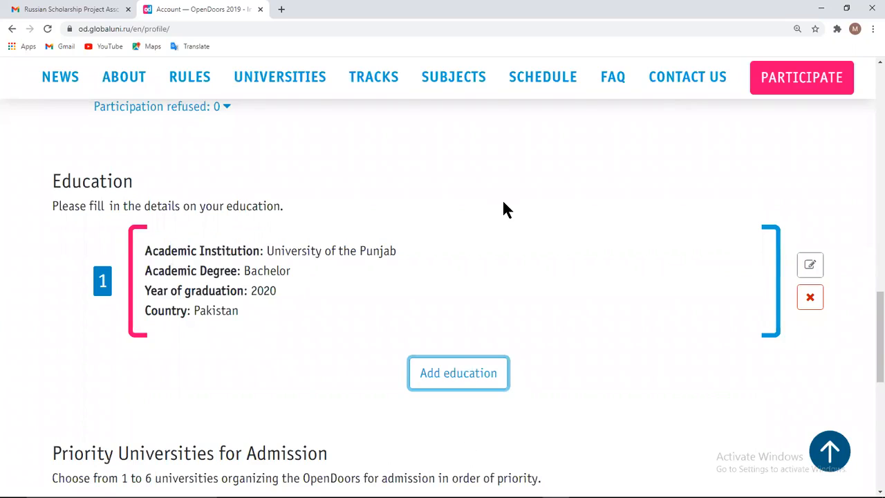
Scroll past the saved University of the Punjab entry to Priority Universities
{"action": "scroll", "coordinate": [716, 109], "scroll_direction": "down", "scroll_amount": 2}
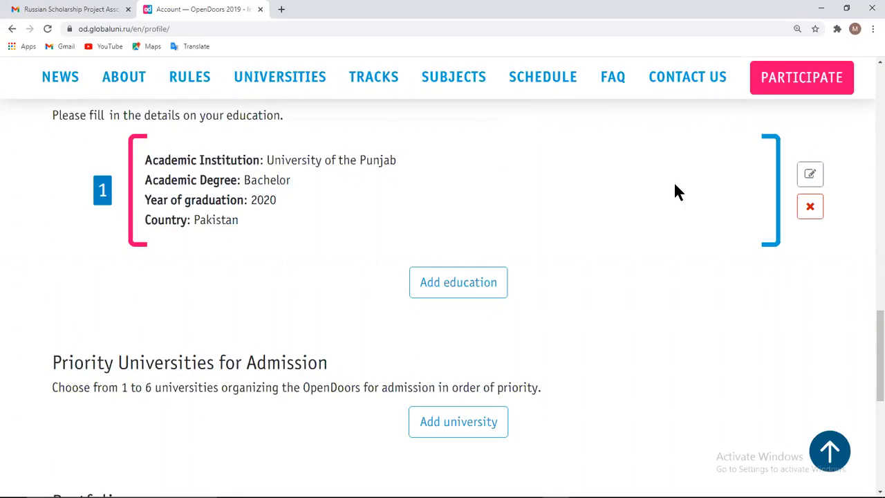
Add Far Eastern Federal University as the first priority university
{"action": "left_click", "coordinate": [462, 429]}
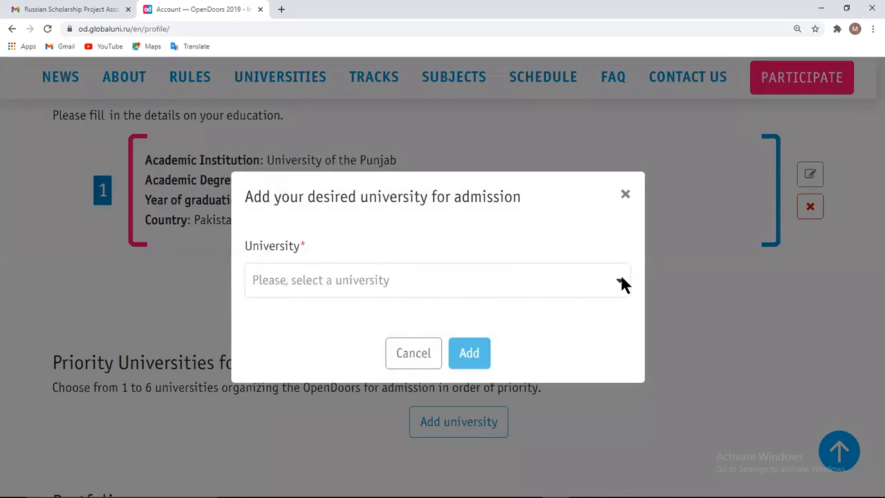
{"action": "left_click", "coordinate": [620, 283]}
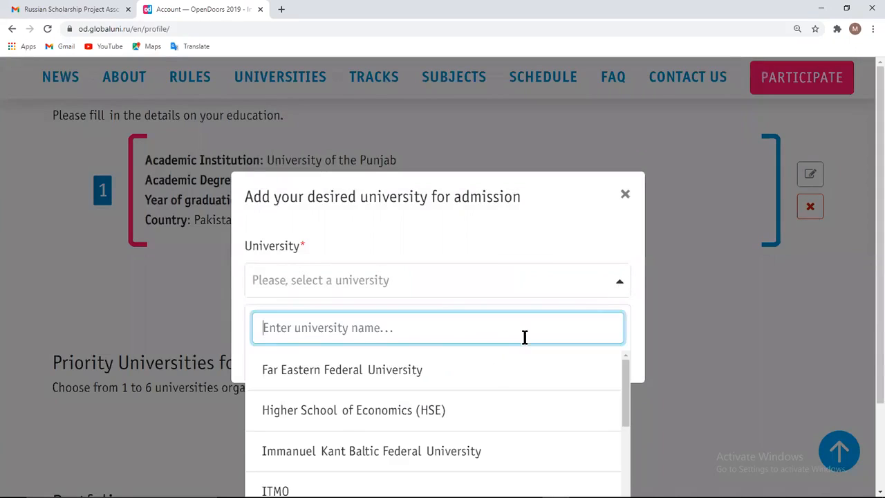
{"action": "left_click", "coordinate": [488, 370]}
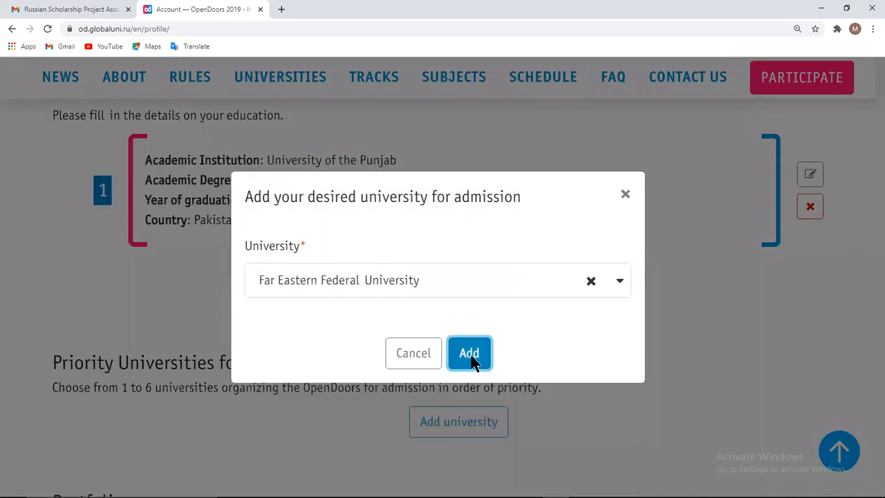
{"action": "left_click", "coordinate": [470, 356]}
{"action": "scroll", "coordinate": [470, 353], "scroll_direction": "down", "scroll_amount": 2}
Add Higher School of Economics (HSE) and Kazan University as the next priority universities
{"action": "left_click", "coordinate": [472, 355]}
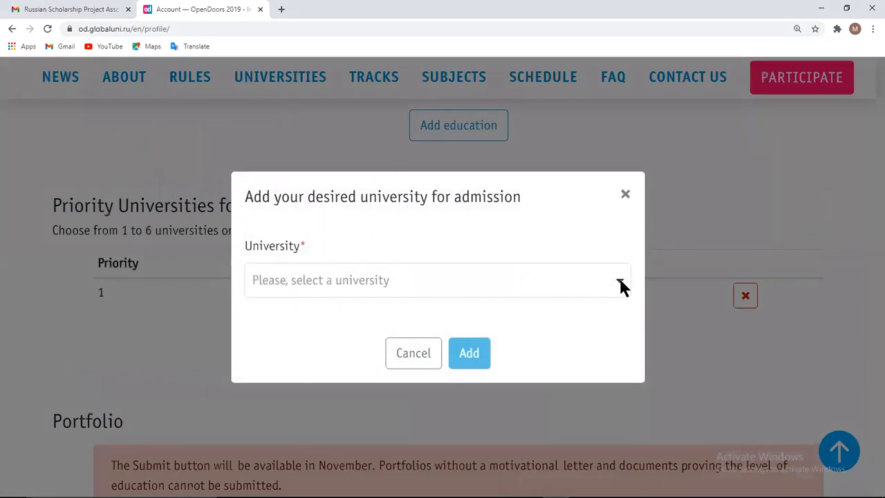
{"action": "left_click", "coordinate": [619, 287]}
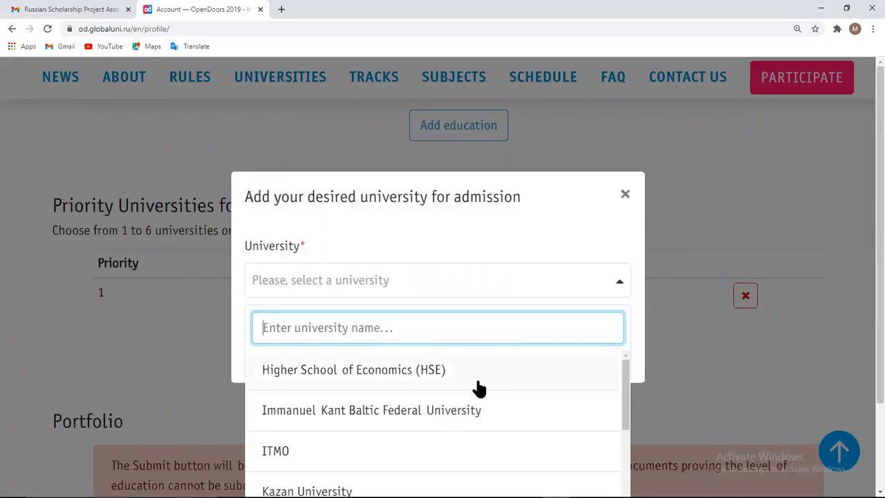
{"action": "left_click", "coordinate": [479, 386]}
{"action": "left_click", "coordinate": [473, 365]}
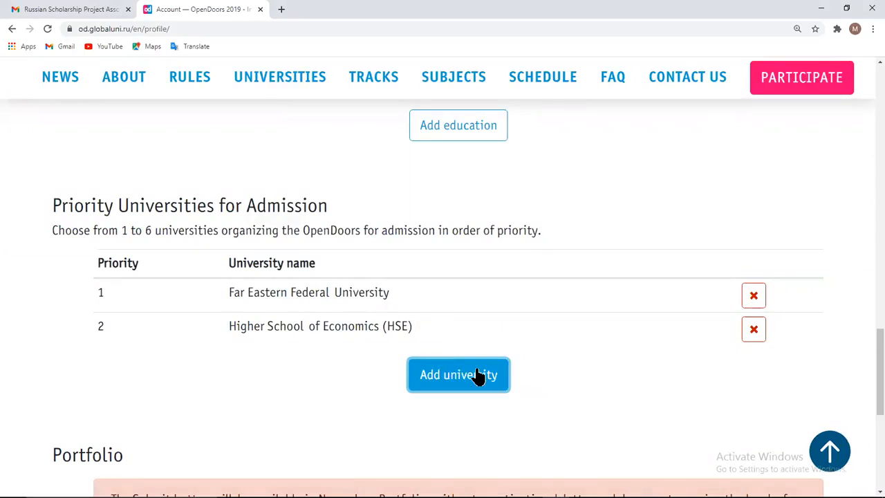
{"action": "left_click", "coordinate": [477, 377]}
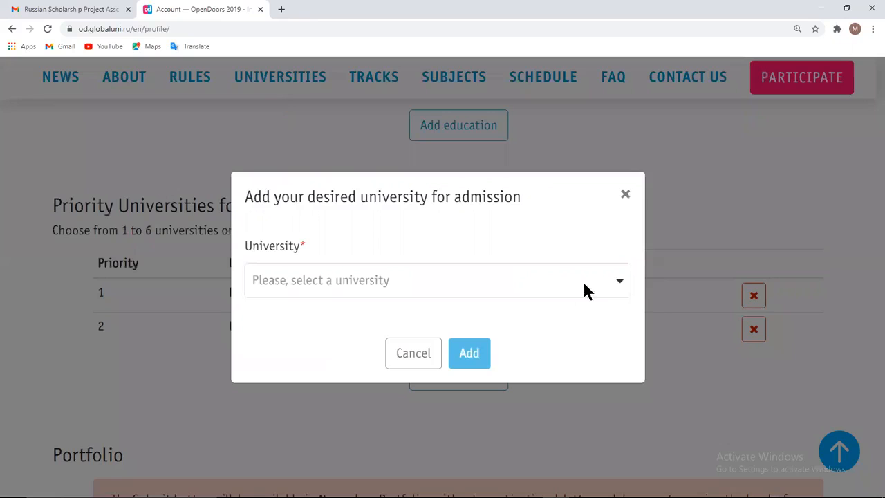
{"action": "left_click", "coordinate": [620, 285]}
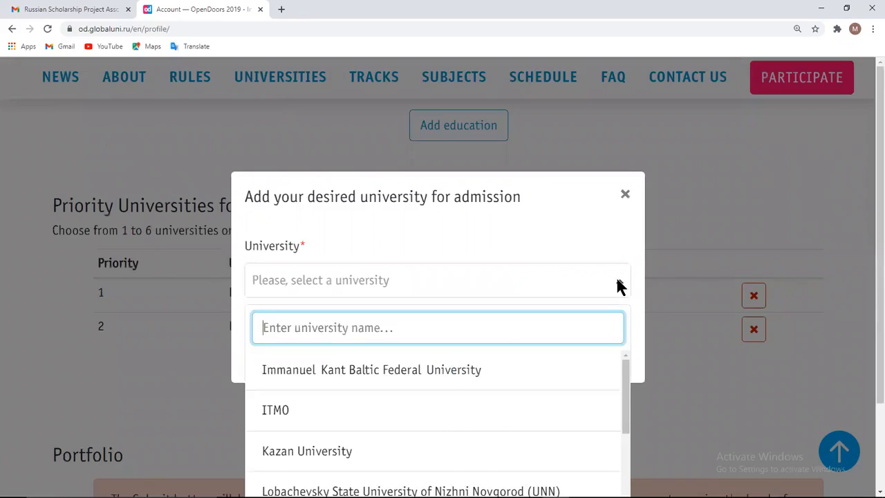
{"action": "left_click", "coordinate": [464, 450]}
{"action": "left_click", "coordinate": [469, 355]}
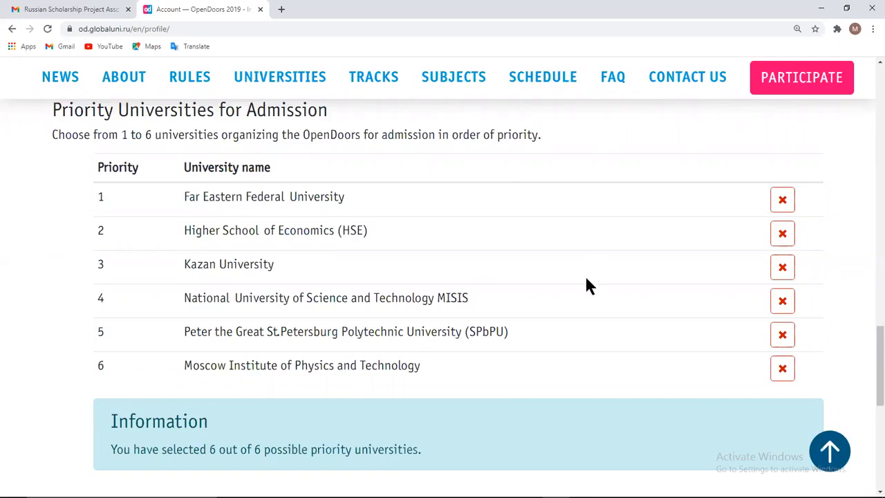
Scroll to the Portfolio section and open 'Fill in the portfolio'
{"action": "scroll", "coordinate": [592, 269], "scroll_direction": "down", "scroll_amount": 5}
{"action": "scroll", "coordinate": [504, 100], "scroll_direction": "up", "scroll_amount": 1}
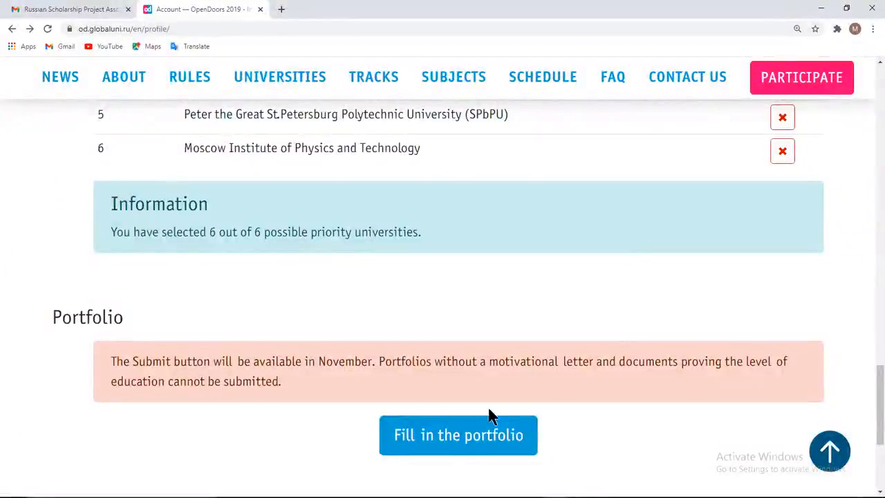
{"action": "left_click", "coordinate": [465, 447]}
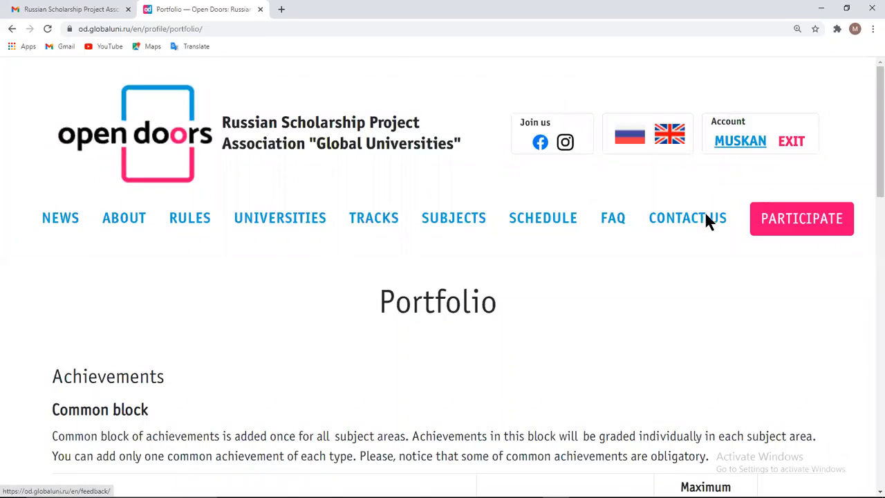
{"action": "scroll", "coordinate": [706, 216], "scroll_direction": "down", "scroll_amount": 3}
{"action": "scroll", "coordinate": [704, 214], "scroll_direction": "down", "scroll_amount": 3}
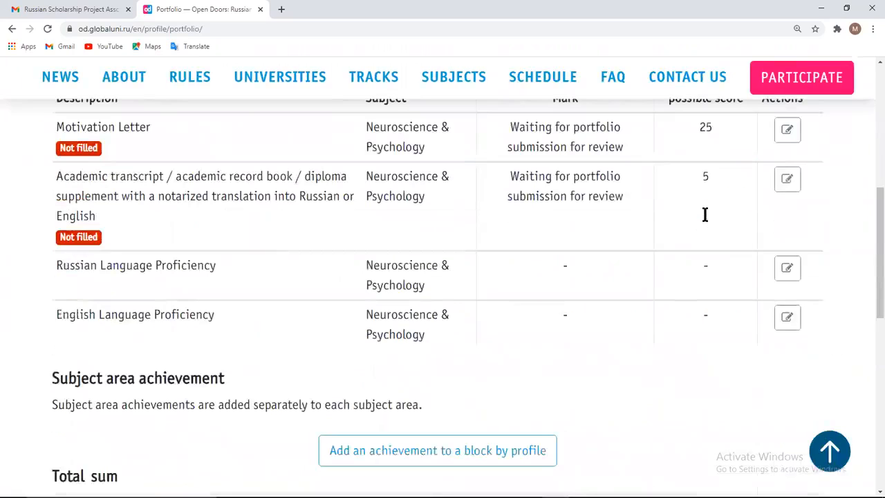
{"action": "scroll", "coordinate": [706, 221], "scroll_direction": "up", "scroll_amount": 1}
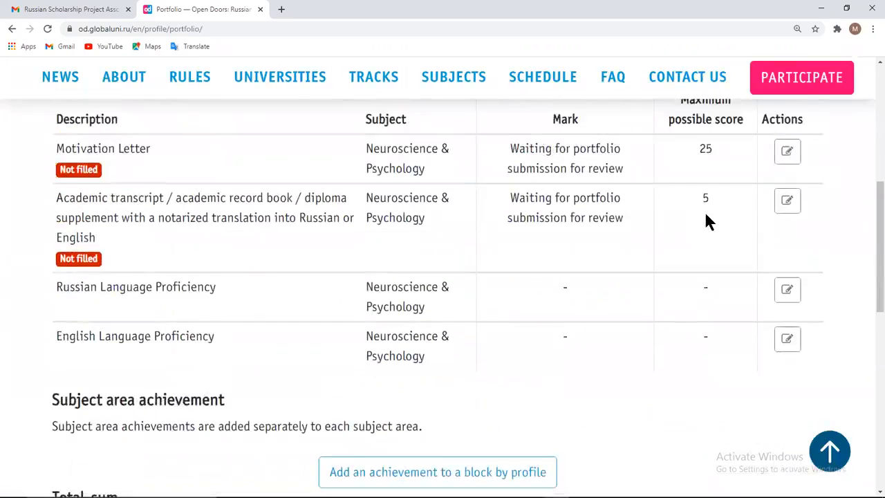
{"action": "scroll", "coordinate": [706, 216], "scroll_direction": "up", "scroll_amount": 2}
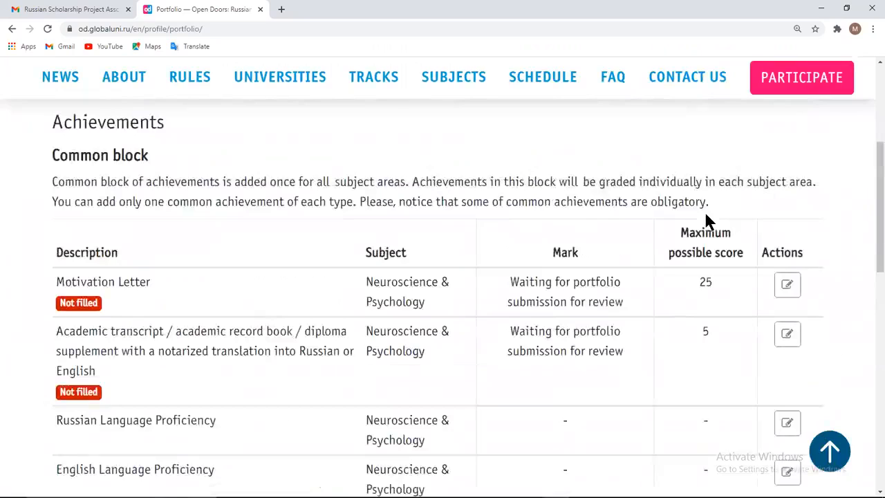
Write 'Research interests' into the Motivation Letter form and save it
{"action": "left_click", "coordinate": [785, 288]}
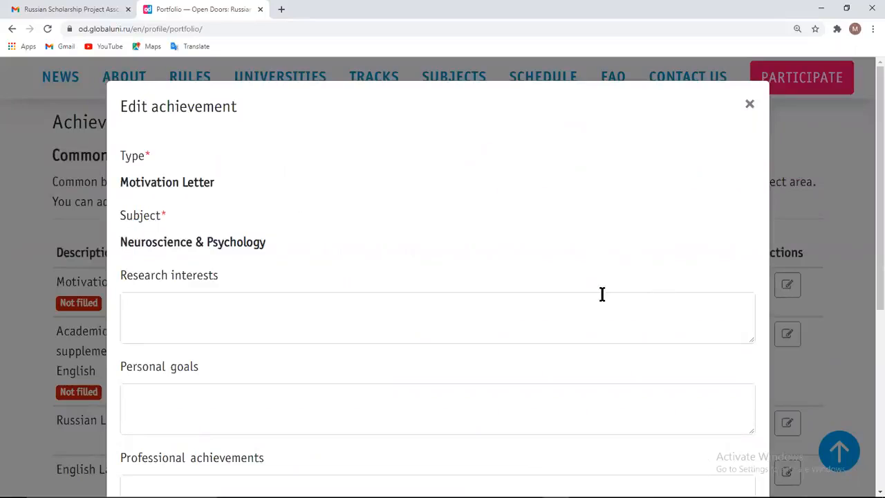
{"action": "scroll", "coordinate": [603, 295], "scroll_direction": "down", "scroll_amount": 2}
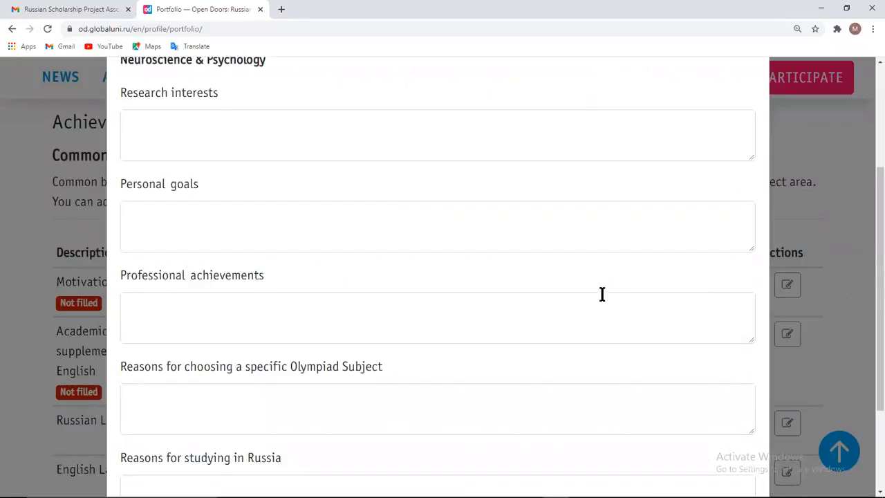
{"action": "scroll", "coordinate": [602, 295], "scroll_direction": "down", "scroll_amount": 2}
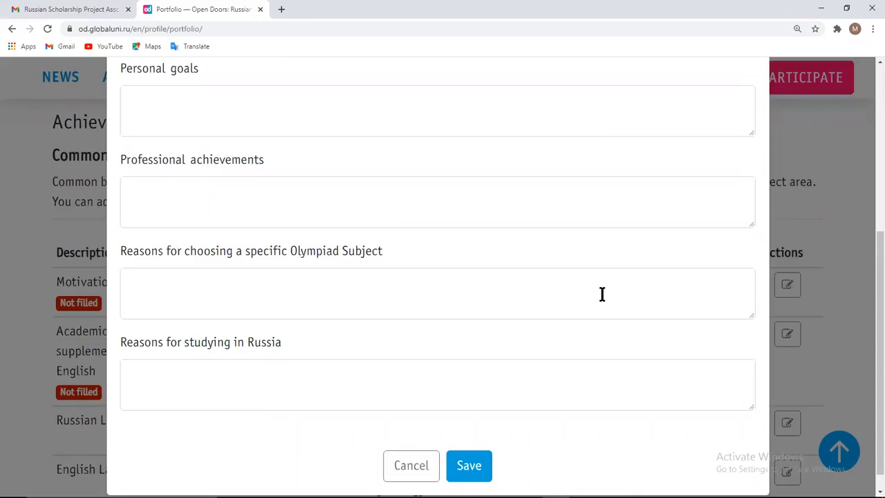
{"action": "scroll", "coordinate": [603, 295], "scroll_direction": "up", "scroll_amount": 3}
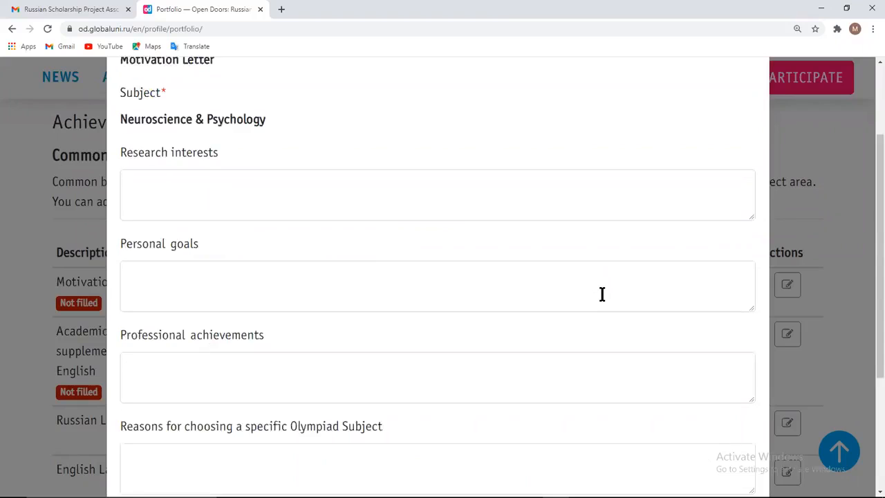
{"action": "left_click", "coordinate": [286, 238]}
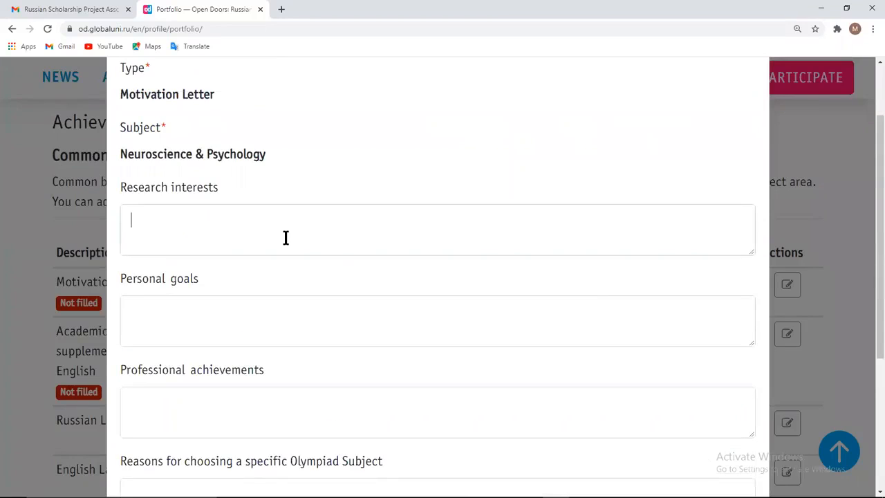
{"action": "type", "text": "Research i"}
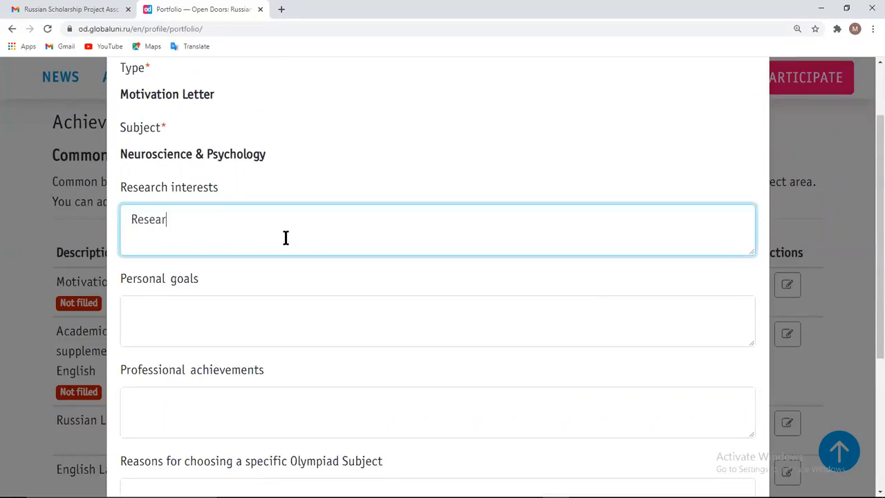
{"action": "type", "text": "nterests"}
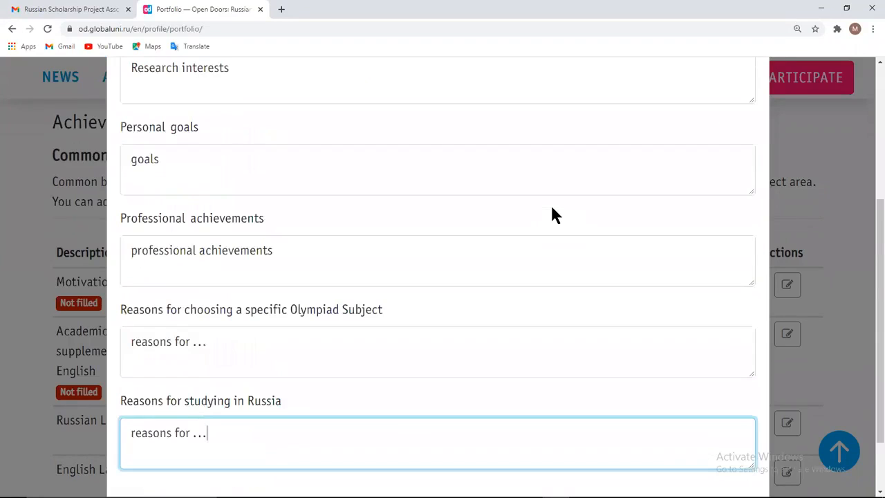
{"action": "scroll", "coordinate": [553, 207], "scroll_direction": "down", "scroll_amount": 1}
{"action": "left_click", "coordinate": [468, 448]}
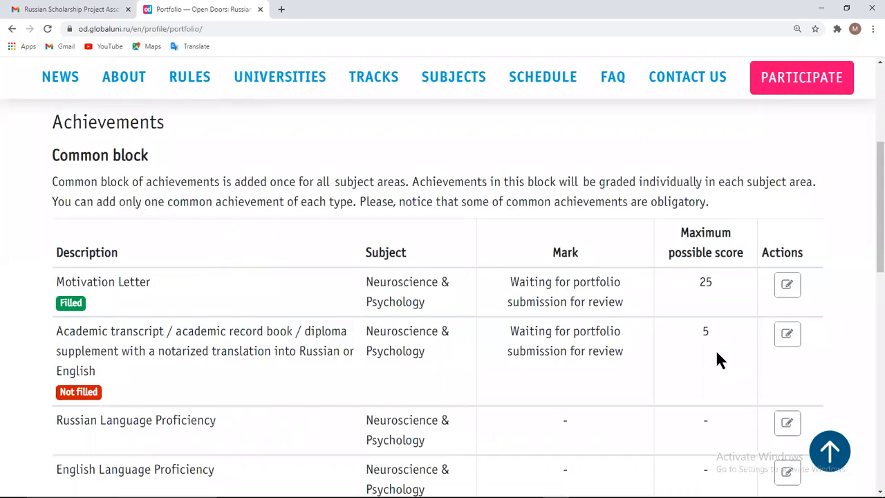
Fill the Academic transcript with institution 'university of the…', country Pakistan and Transcript.pdf, then save
{"action": "left_click", "coordinate": [787, 337]}
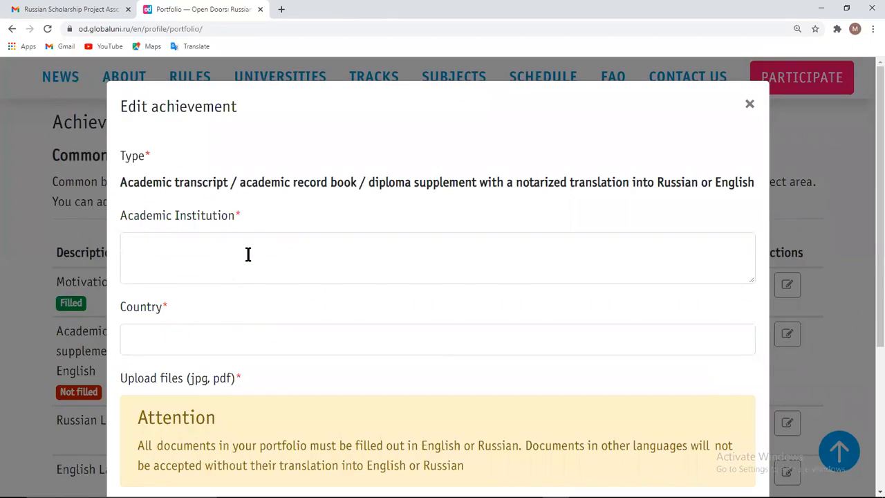
{"action": "scroll", "coordinate": [247, 255], "scroll_direction": "down", "scroll_amount": 2}
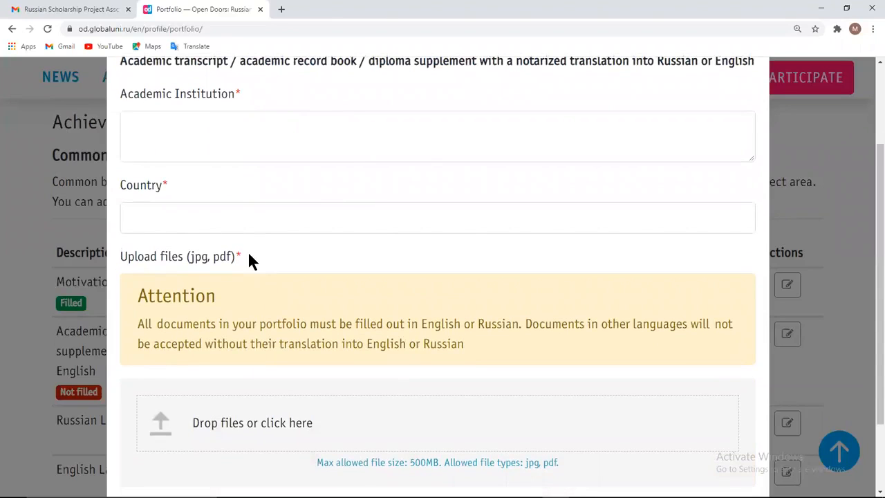
{"action": "scroll", "coordinate": [249, 255], "scroll_direction": "up", "scroll_amount": 2}
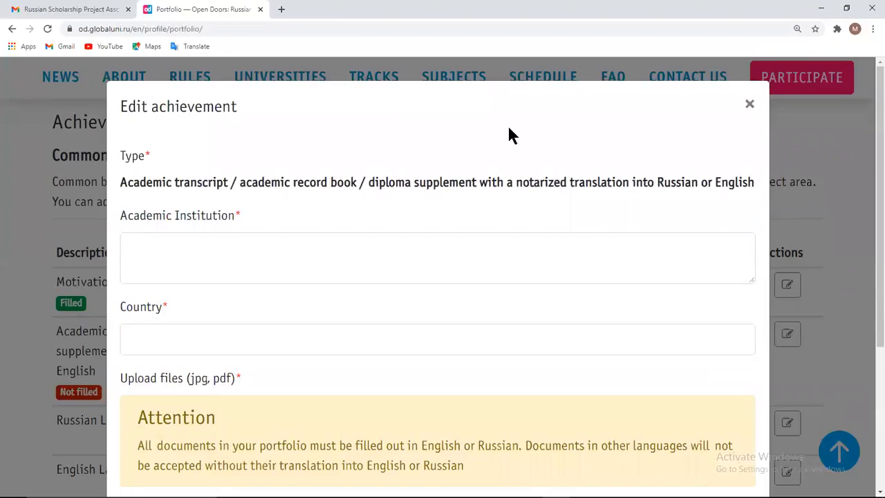
{"action": "left_click", "coordinate": [235, 257]}
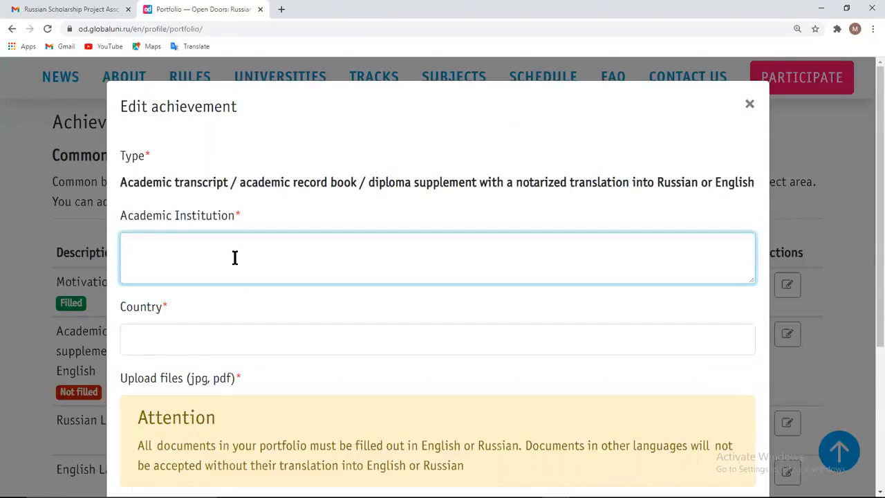
{"action": "type", "text": "university of the"}
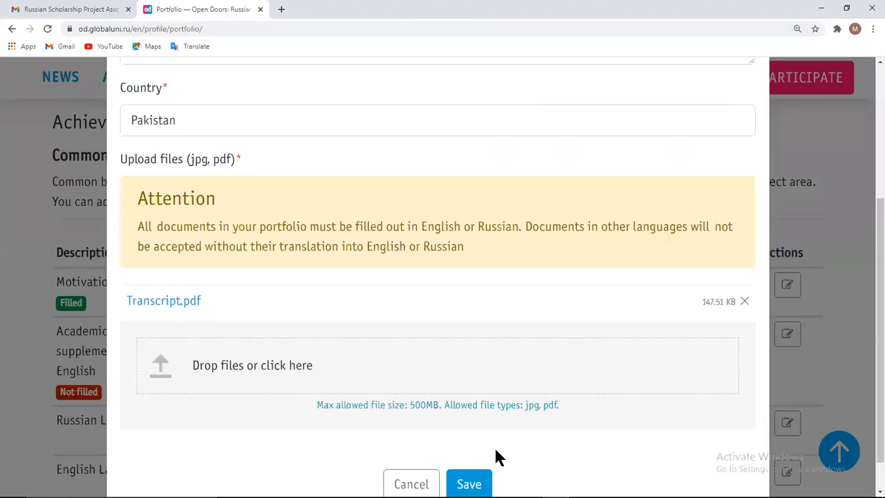
{"action": "left_click", "coordinate": [469, 485]}
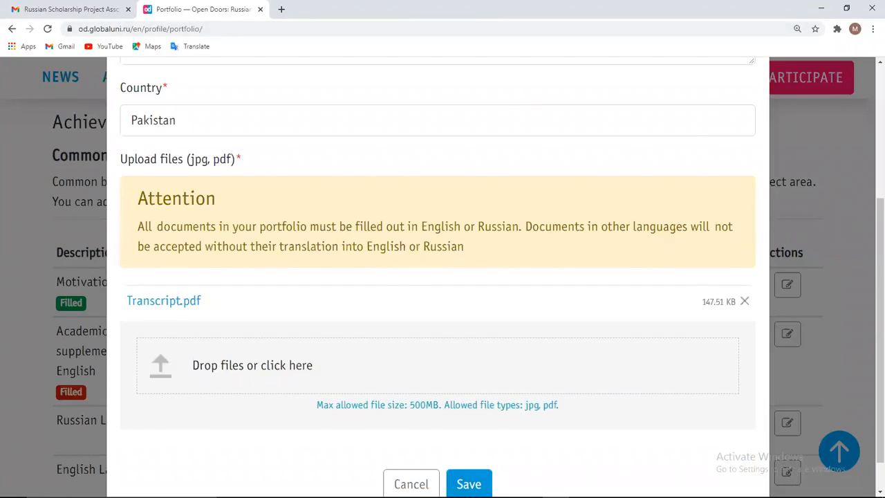
{"action": "scroll", "coordinate": [730, 368], "scroll_direction": "down", "scroll_amount": 2}
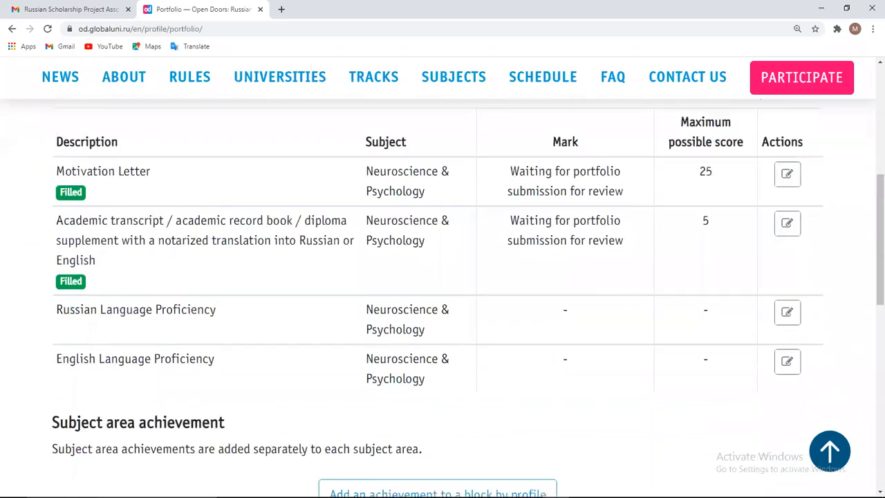
Set Russian Language Proficiency to No and save the achievement
{"action": "left_click", "coordinate": [786, 315]}
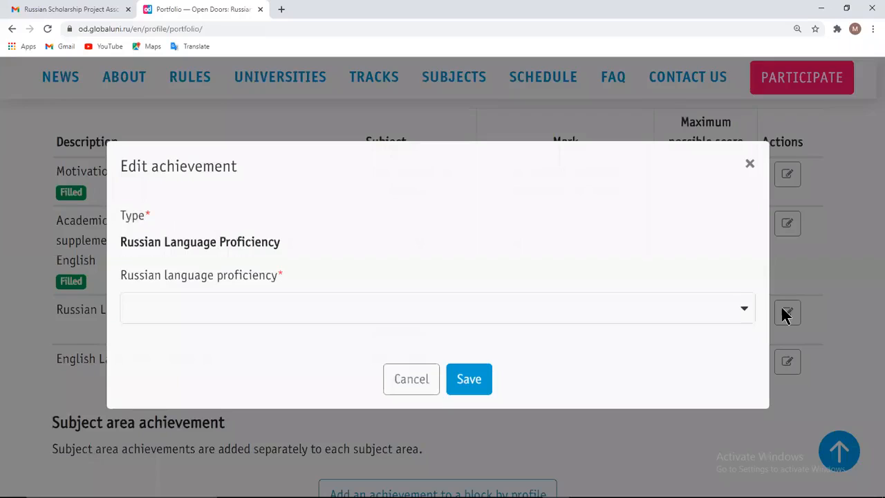
{"action": "left_click", "coordinate": [746, 314]}
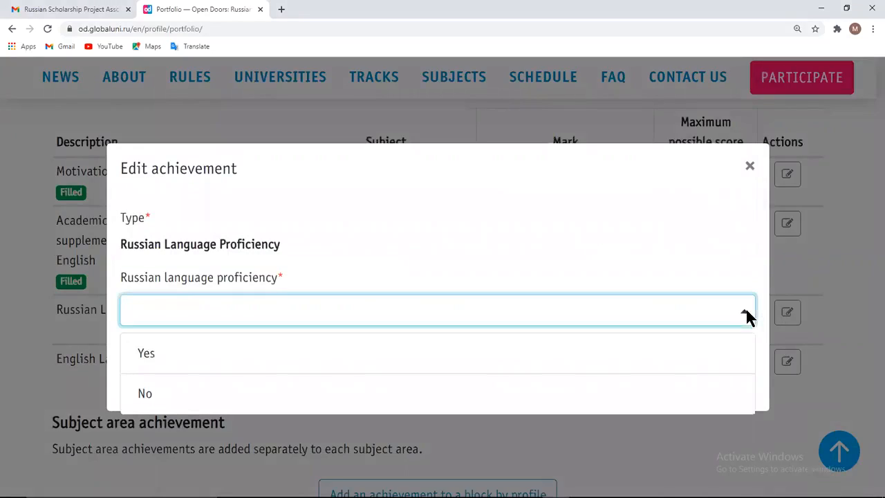
{"action": "left_click", "coordinate": [676, 399]}
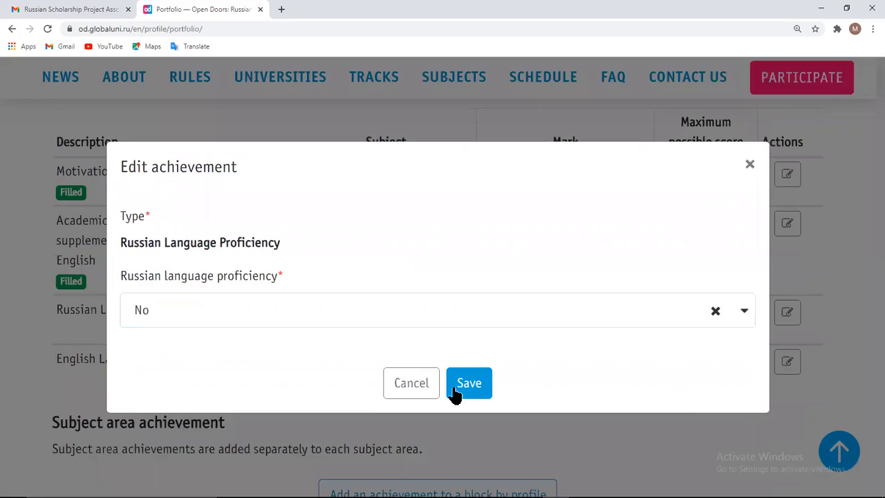
{"action": "left_click", "coordinate": [472, 390]}
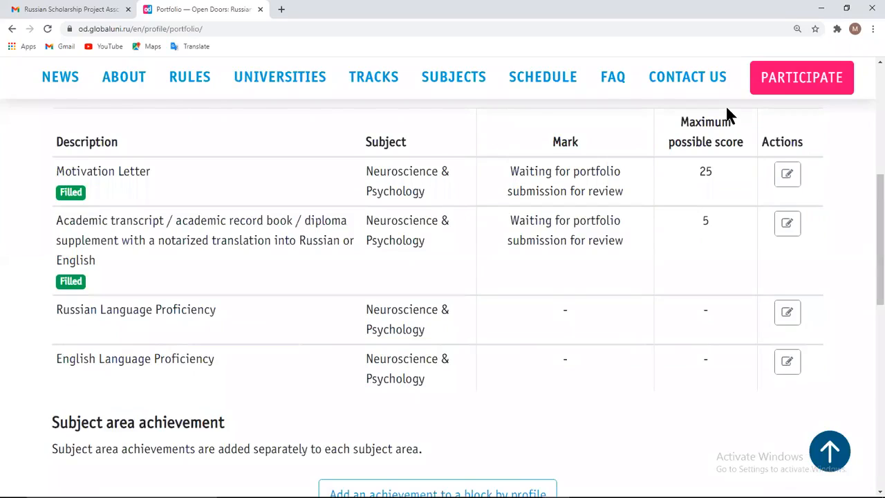
Answer Yes for English proficiency, choose level Advanced, attach Certificate.pdf and save
{"action": "left_click", "coordinate": [788, 361]}
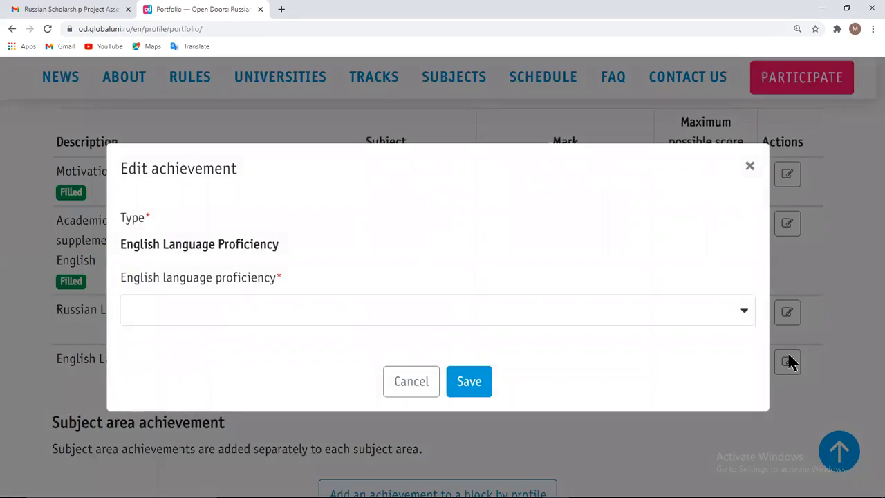
{"action": "left_click", "coordinate": [747, 313]}
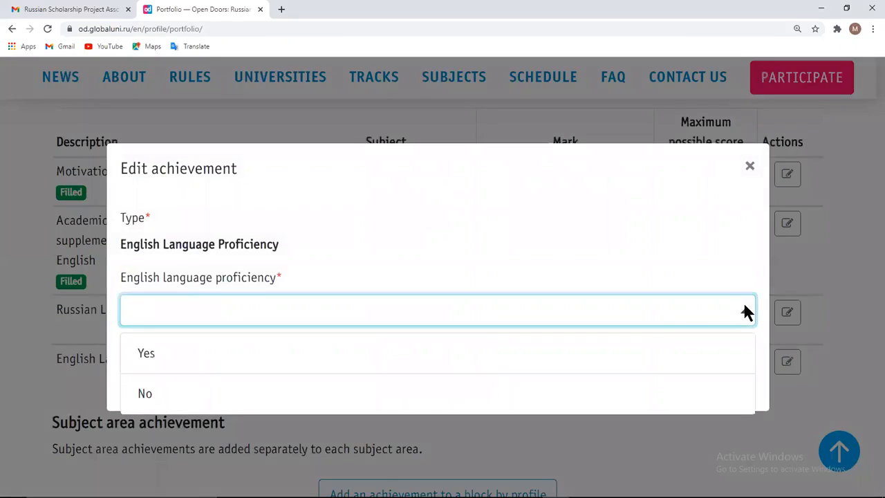
{"action": "left_click", "coordinate": [672, 350]}
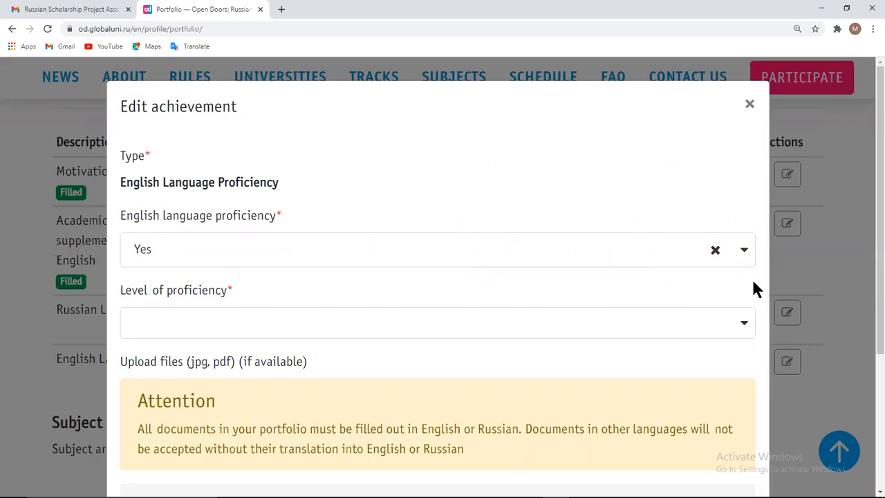
{"action": "left_click", "coordinate": [745, 327]}
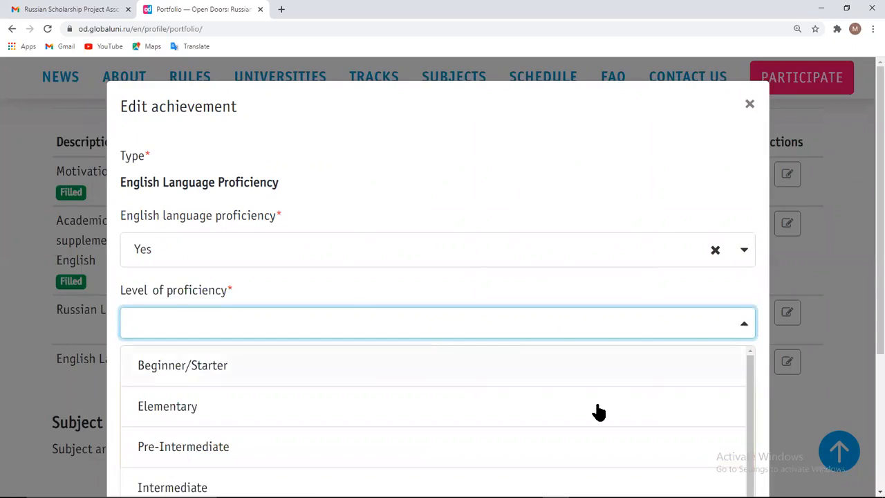
{"action": "scroll", "coordinate": [599, 412], "scroll_direction": "down", "scroll_amount": 1}
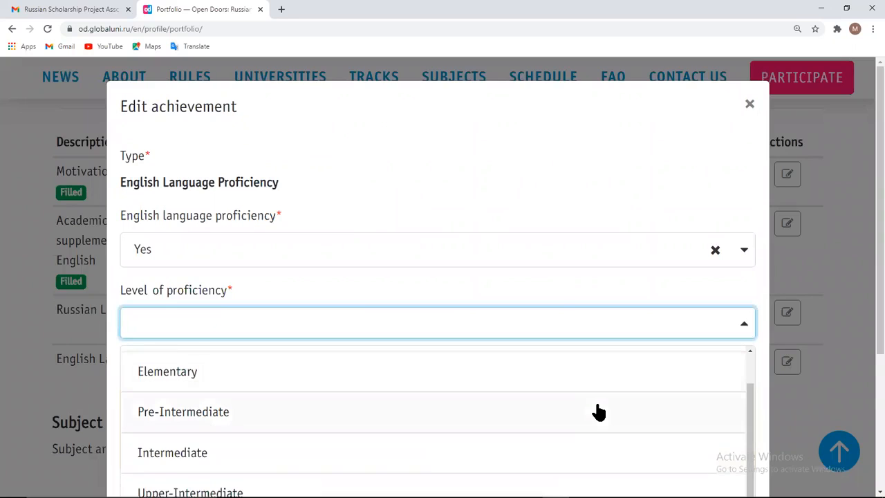
{"action": "scroll", "coordinate": [599, 412], "scroll_direction": "down", "scroll_amount": 1}
{"action": "scroll", "coordinate": [599, 412], "scroll_direction": "down", "scroll_amount": 1}
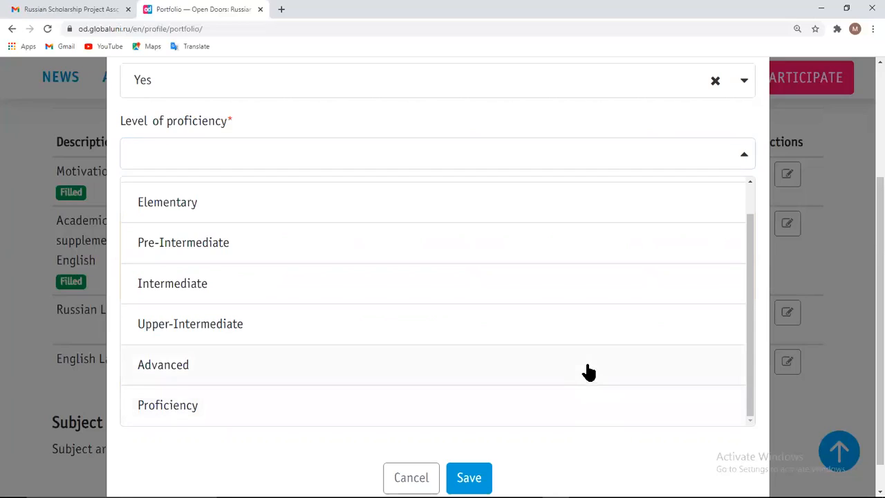
{"action": "left_click", "coordinate": [588, 372]}
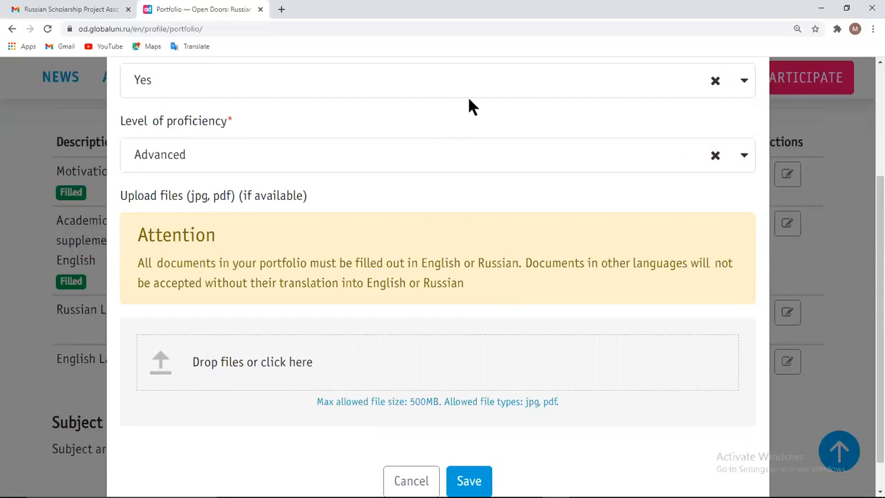
{"action": "scroll", "coordinate": [469, 100], "scroll_direction": "down", "scroll_amount": 2}
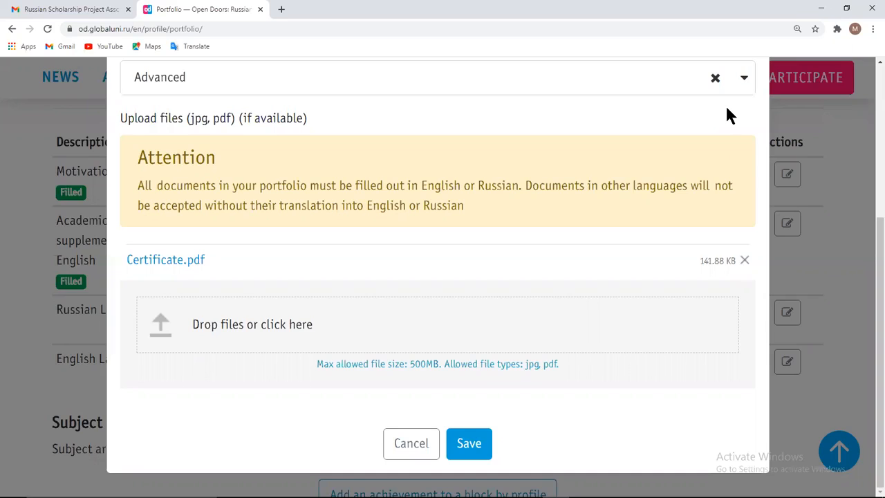
{"action": "left_click", "coordinate": [463, 451]}
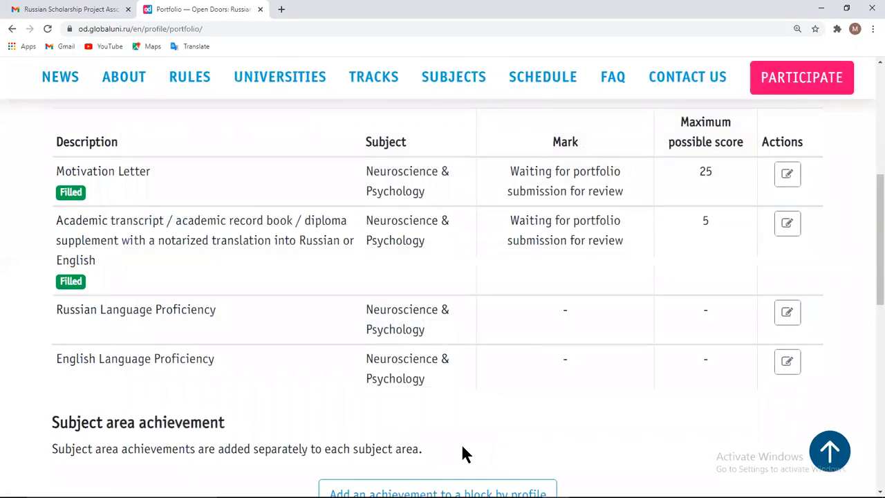
Scroll to Subject area achievement and start adding an achievement to the profile block
{"action": "scroll", "coordinate": [462, 447], "scroll_direction": "down", "scroll_amount": 1}
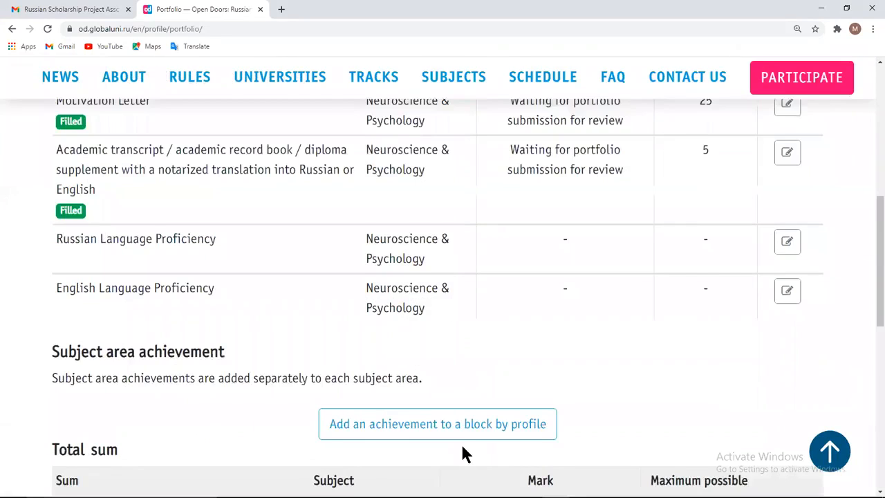
{"action": "scroll", "coordinate": [462, 446], "scroll_direction": "down", "scroll_amount": 2}
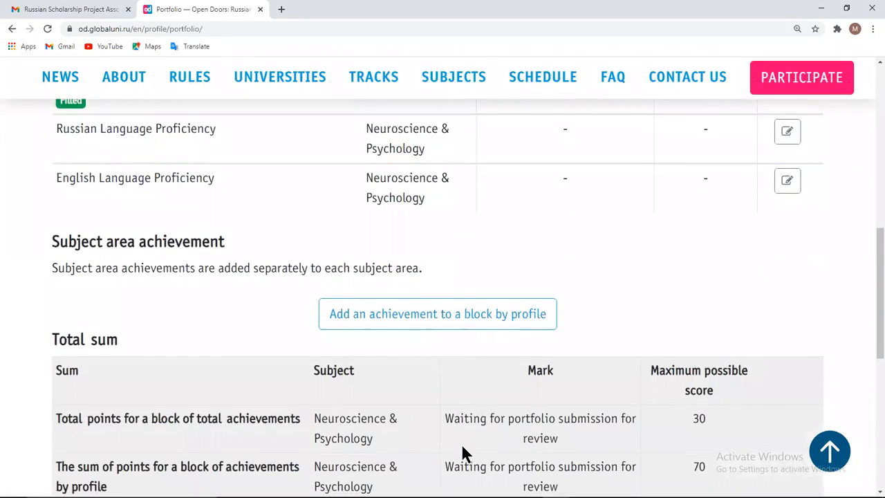
{"action": "left_click", "coordinate": [460, 316]}
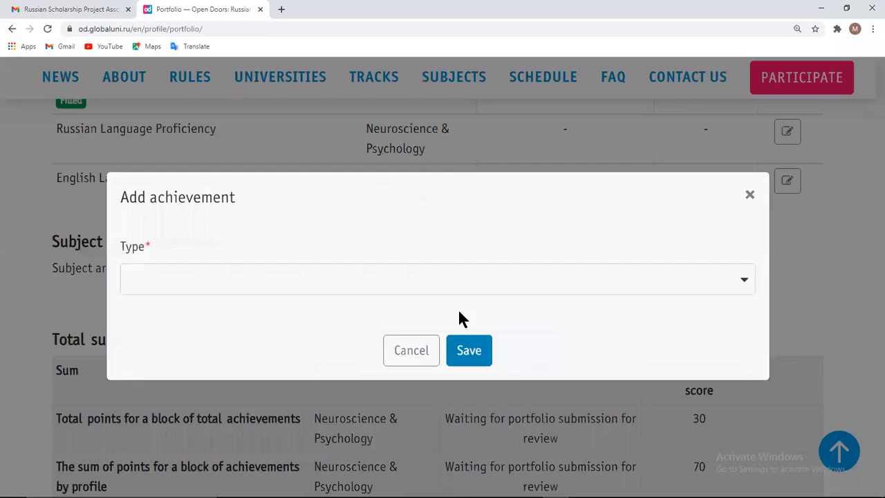
Set the achievement type to Web of Science/Scopus journal articles and review its fields
{"action": "left_click", "coordinate": [746, 283]}
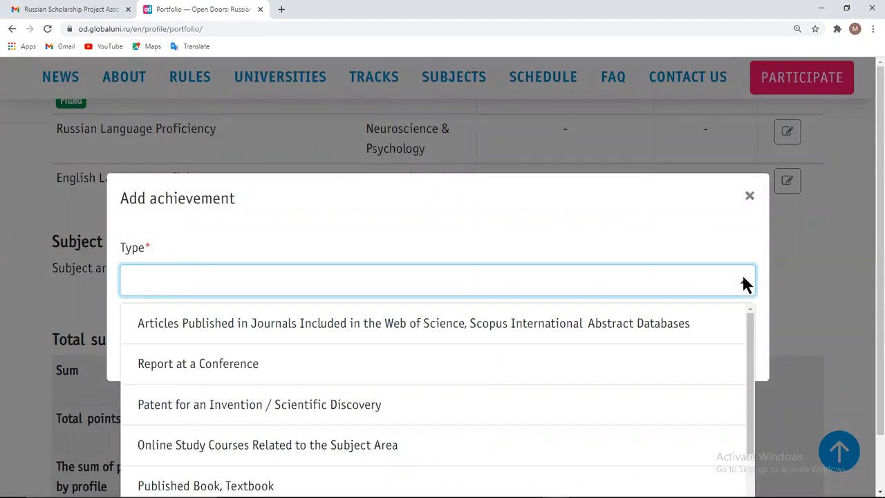
{"action": "left_click", "coordinate": [610, 331]}
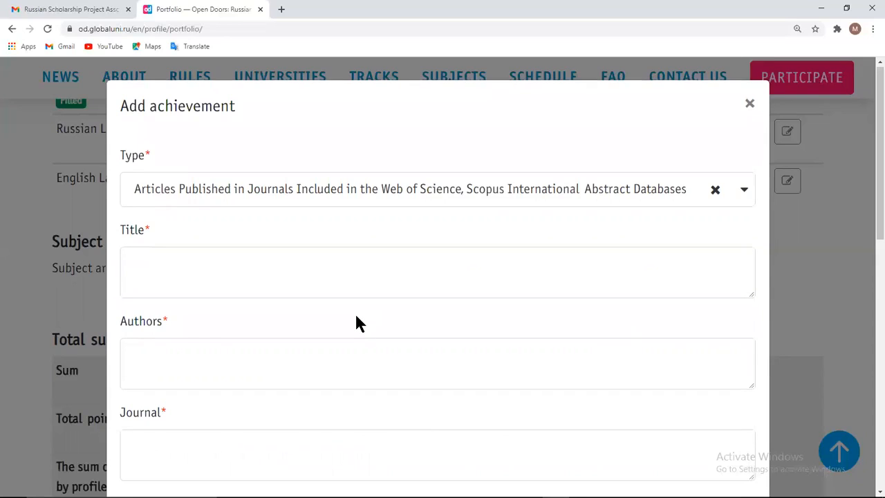
{"action": "scroll", "coordinate": [356, 323], "scroll_direction": "down", "scroll_amount": 3}
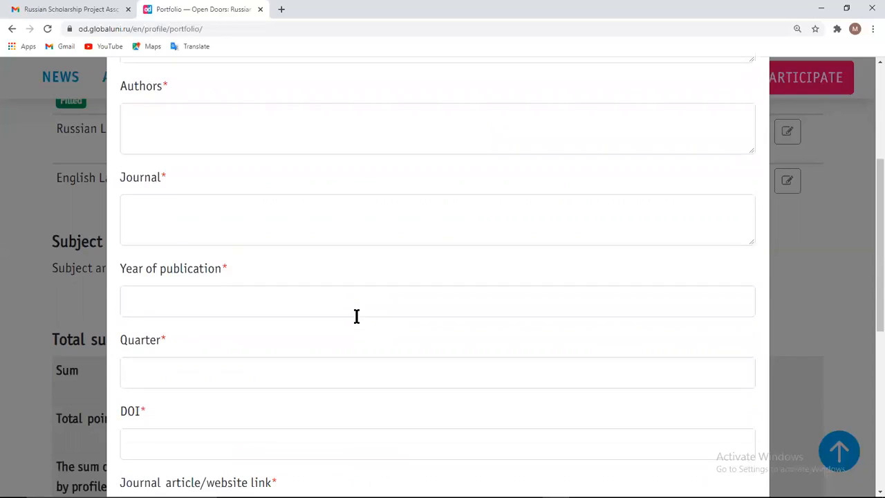
{"action": "scroll", "coordinate": [356, 316], "scroll_direction": "down", "scroll_amount": 1}
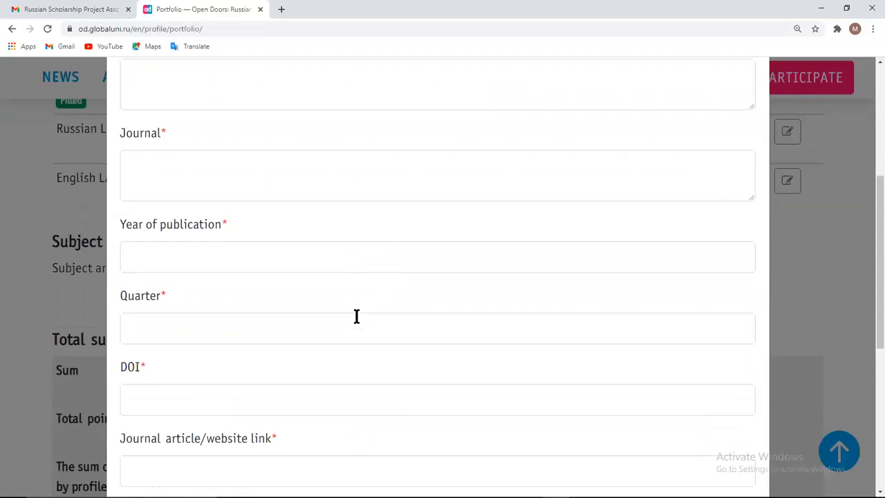
{"action": "scroll", "coordinate": [356, 316], "scroll_direction": "down", "scroll_amount": 2}
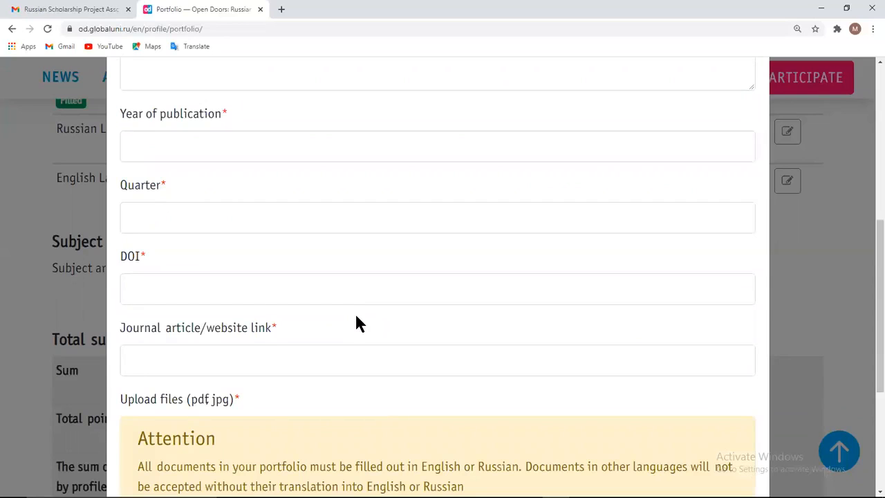
{"action": "scroll", "coordinate": [356, 323], "scroll_direction": "down", "scroll_amount": 3}
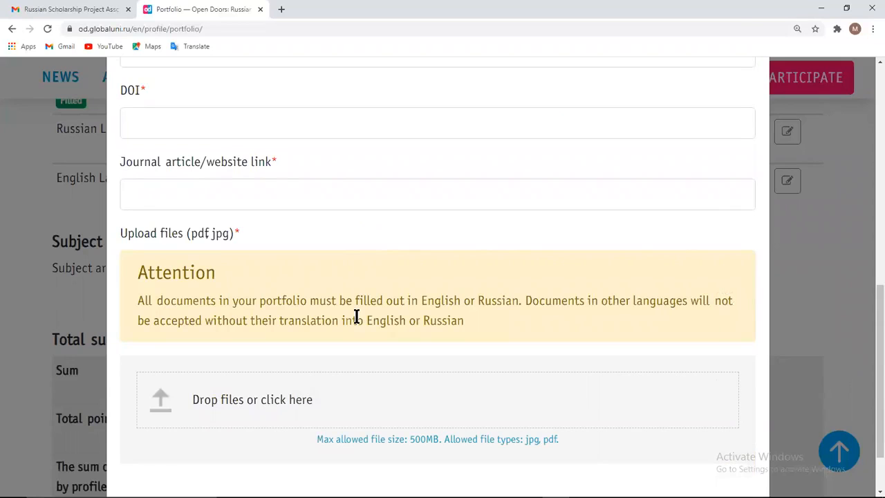
{"action": "scroll", "coordinate": [356, 316], "scroll_direction": "up", "scroll_amount": 10}
Enter title 'Title of research article' and authors 'author names', then save the article
{"action": "left_click", "coordinate": [284, 260]}
{"action": "type", "text": "Title of"}
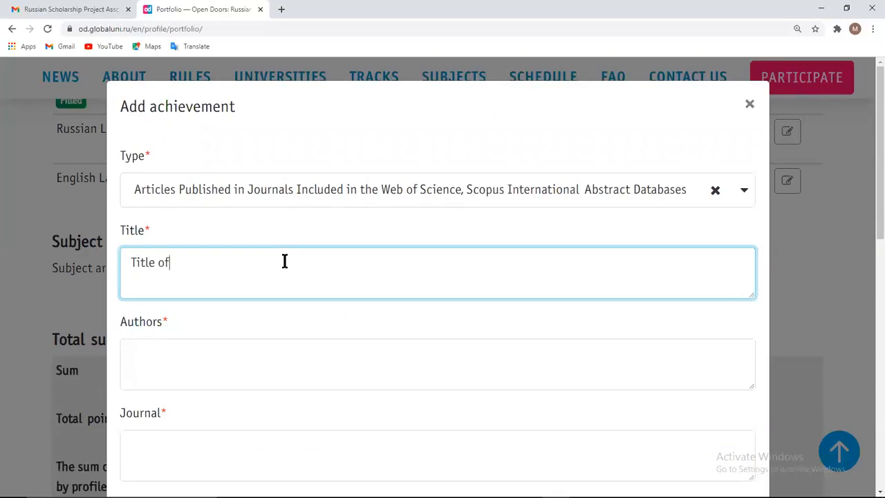
{"action": "type", "text": " research article"}
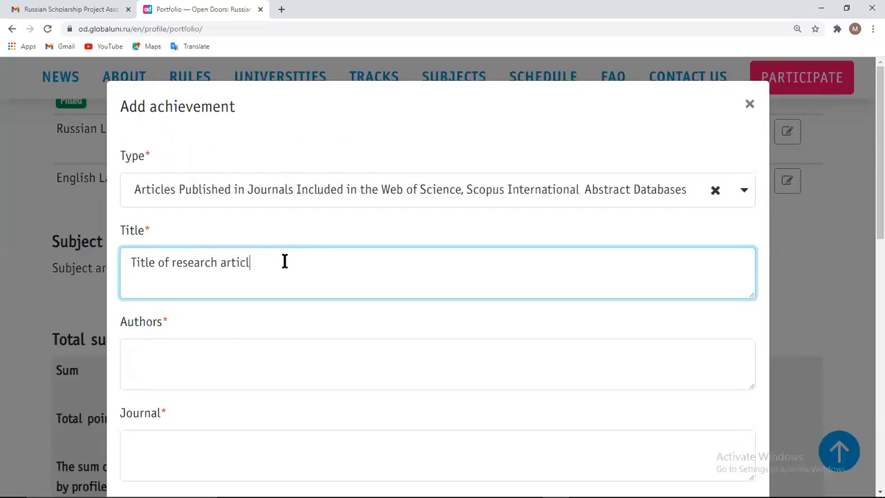
{"action": "left_click", "coordinate": [198, 356]}
{"action": "type", "text": "auth"}
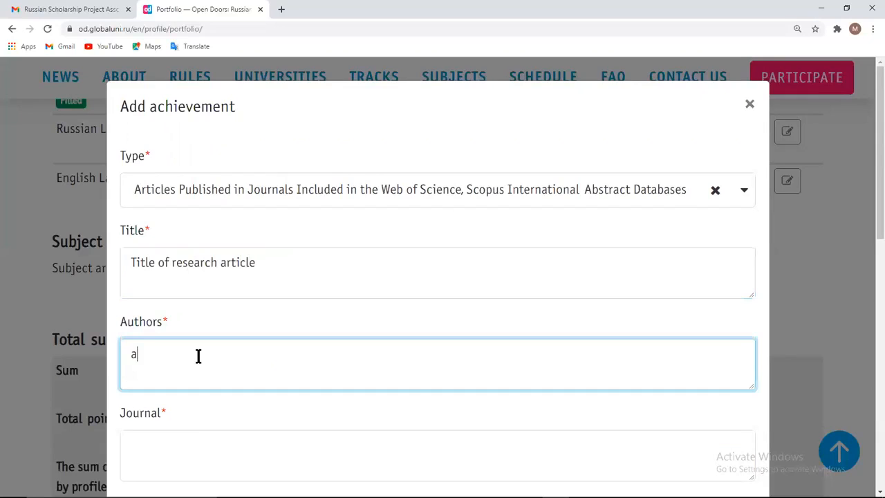
{"action": "type", "text": "or names"}
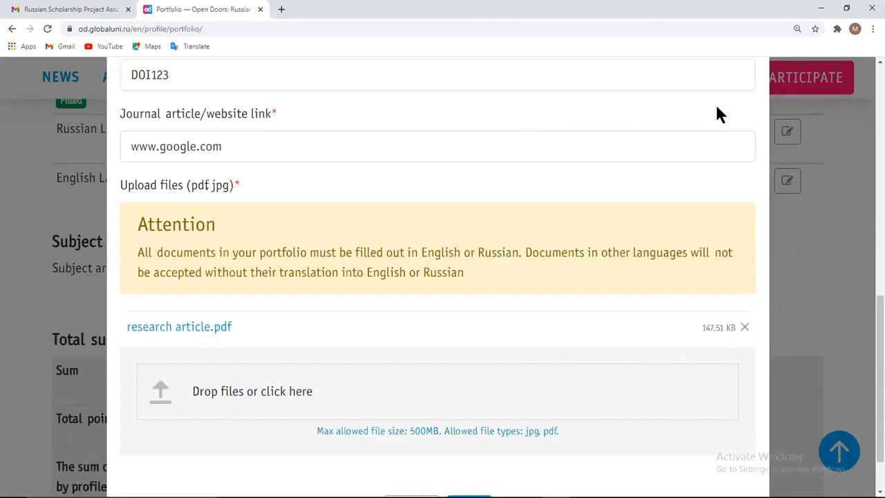
{"action": "scroll", "coordinate": [565, 336], "scroll_direction": "down", "scroll_amount": 1}
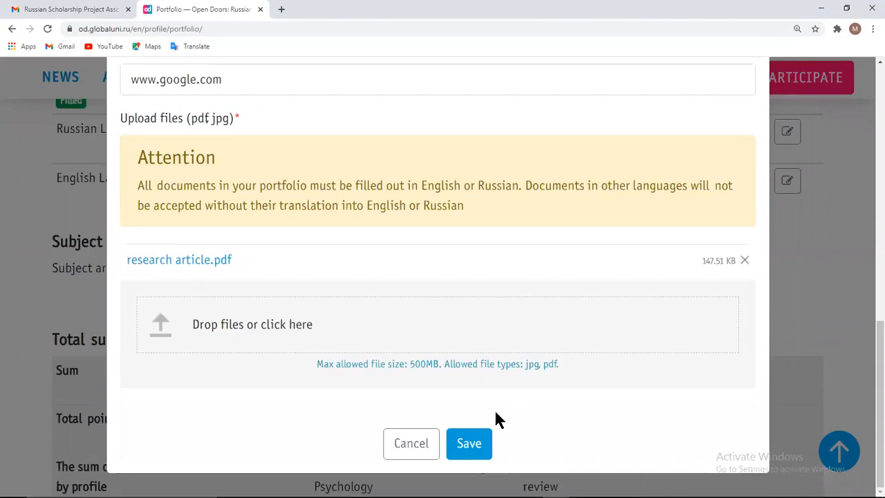
{"action": "left_click", "coordinate": [470, 446]}
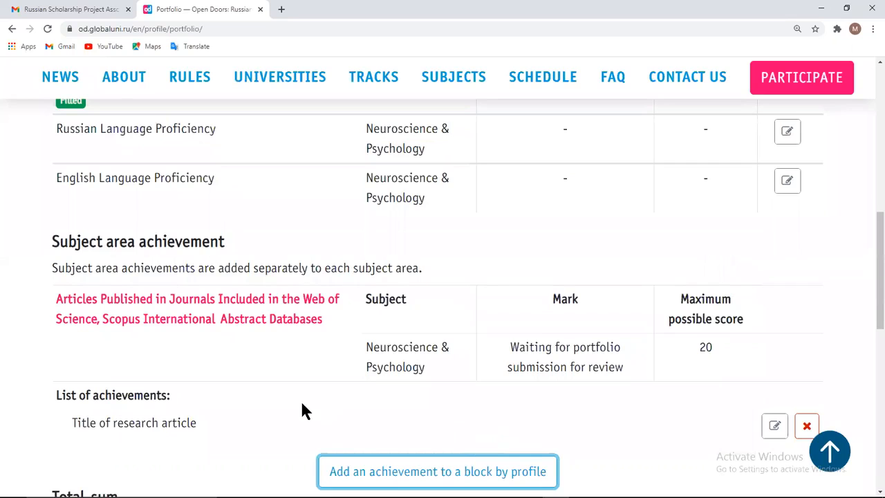
Start another subject-area achievement and set its type to The participation in projects
{"action": "scroll", "coordinate": [304, 406], "scroll_direction": "down", "scroll_amount": 2}
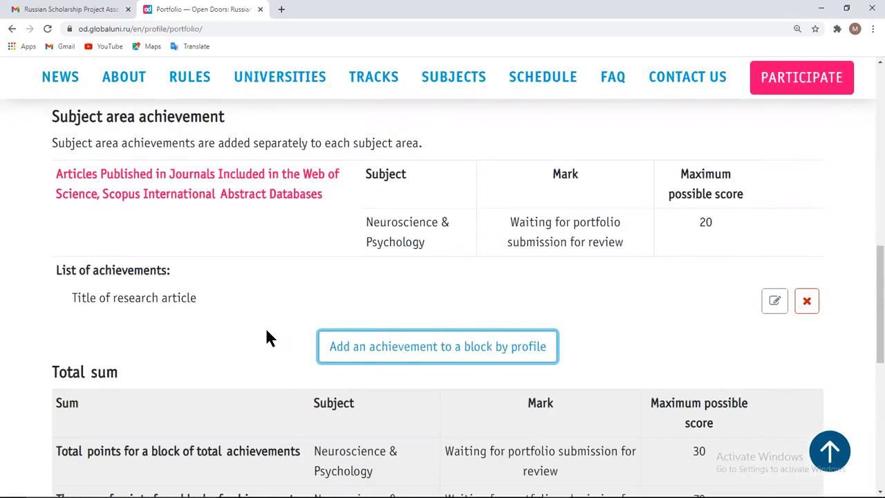
{"action": "left_click", "coordinate": [375, 348]}
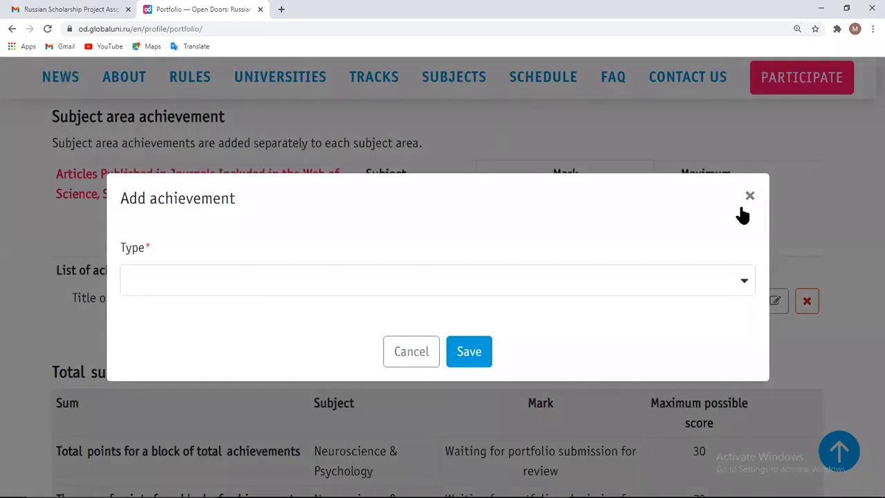
{"action": "left_click", "coordinate": [744, 283]}
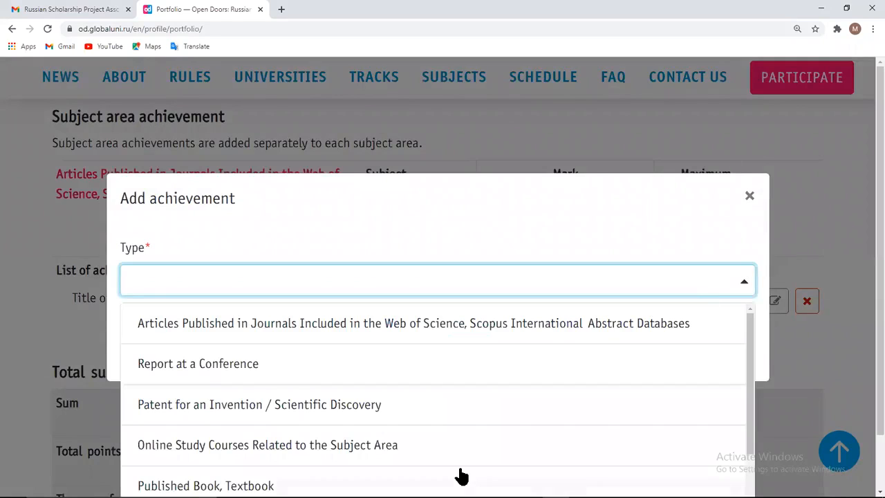
{"action": "scroll", "coordinate": [462, 476], "scroll_direction": "down", "scroll_amount": 3}
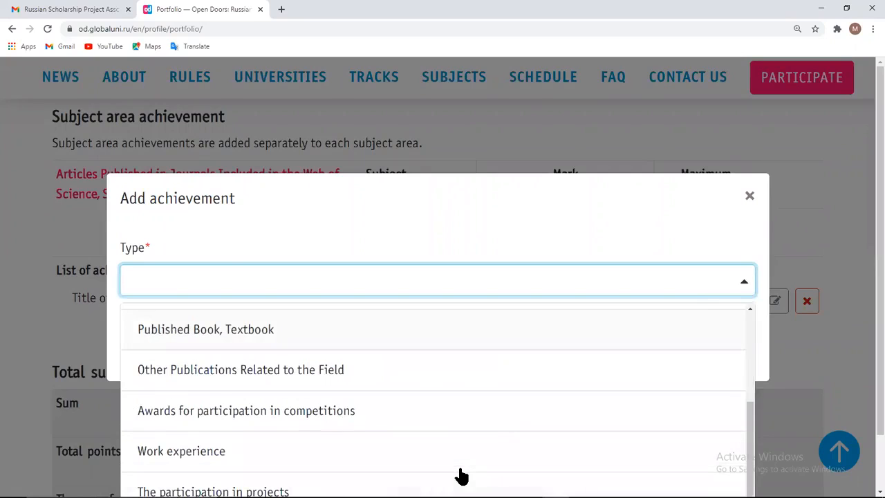
{"action": "scroll", "coordinate": [461, 476], "scroll_direction": "down", "scroll_amount": 1}
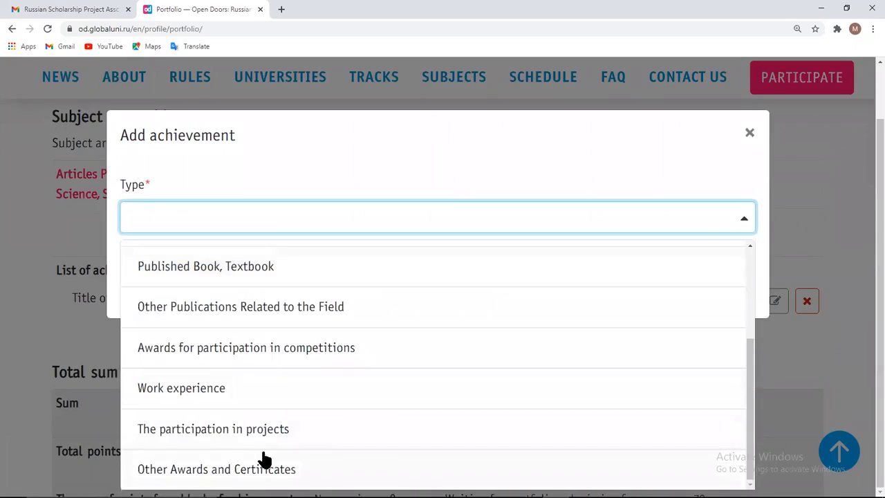
{"action": "left_click", "coordinate": [267, 429]}
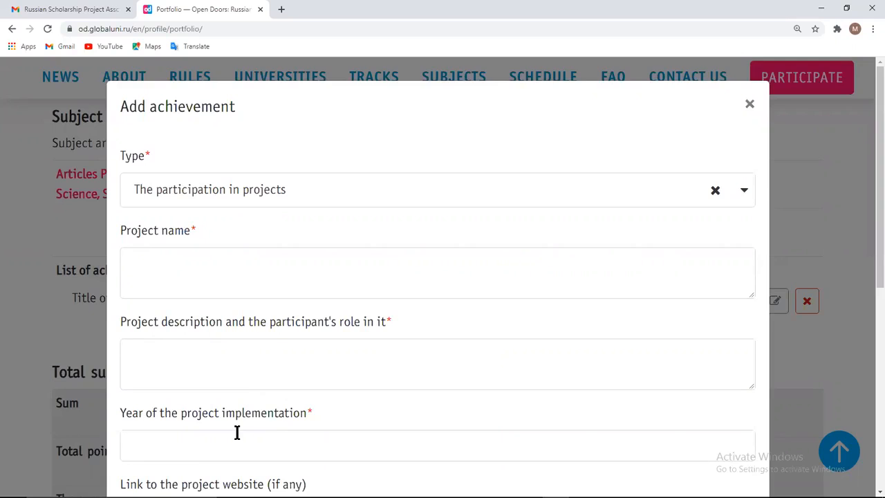
{"action": "scroll", "coordinate": [237, 433], "scroll_direction": "down", "scroll_amount": 3}
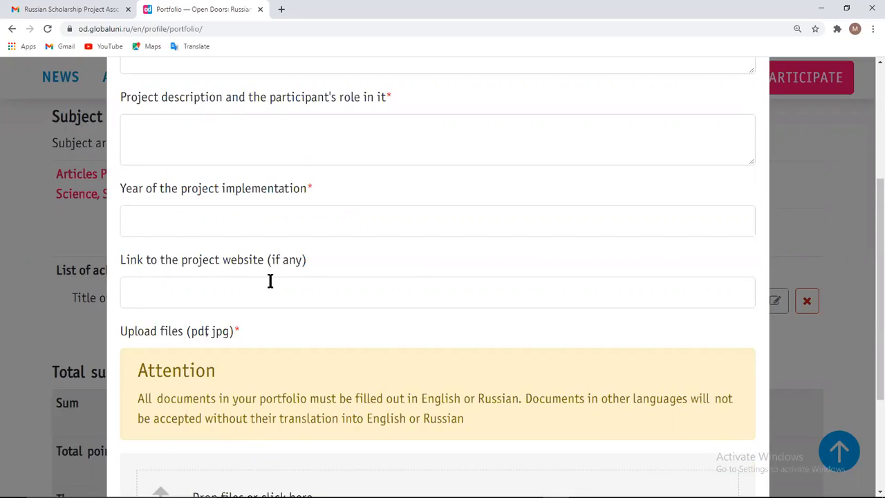
{"action": "scroll", "coordinate": [187, 333], "scroll_direction": "down", "scroll_amount": 2}
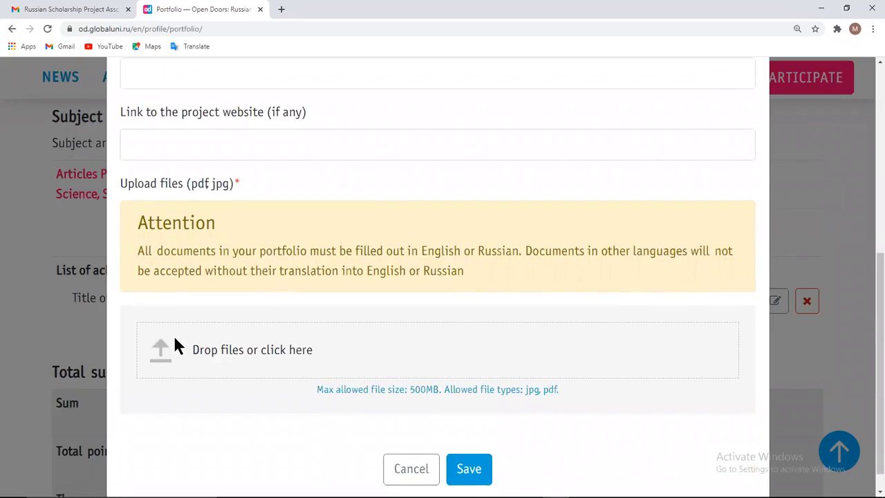
{"action": "scroll", "coordinate": [335, 202], "scroll_direction": "up", "scroll_amount": 3}
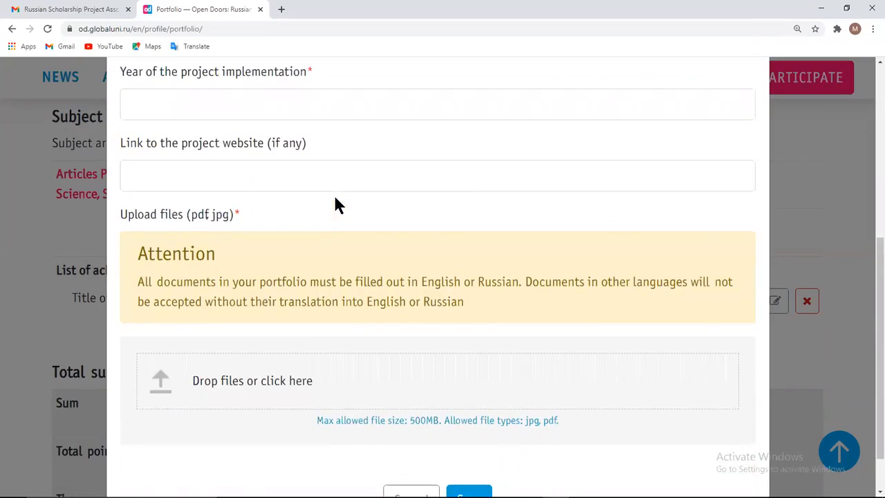
Enter 'project name' as the project name and 'description' as description, then save
{"action": "left_click", "coordinate": [257, 126]}
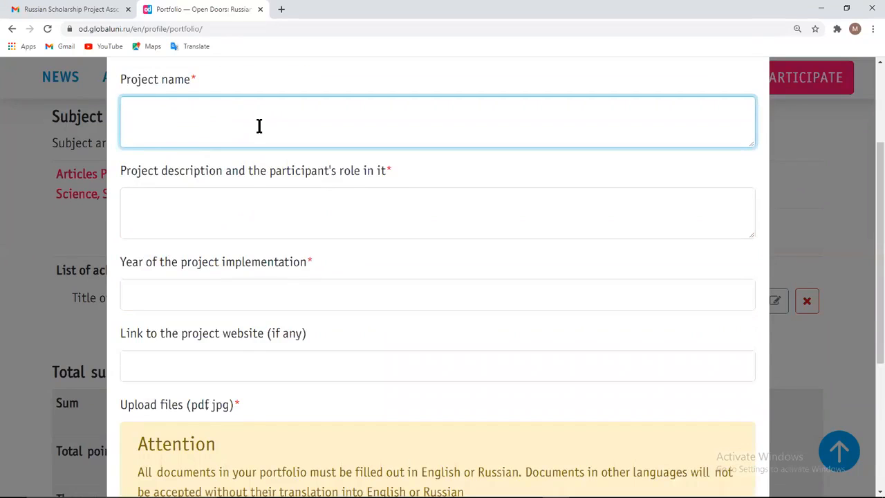
{"action": "type", "text": "project name"}
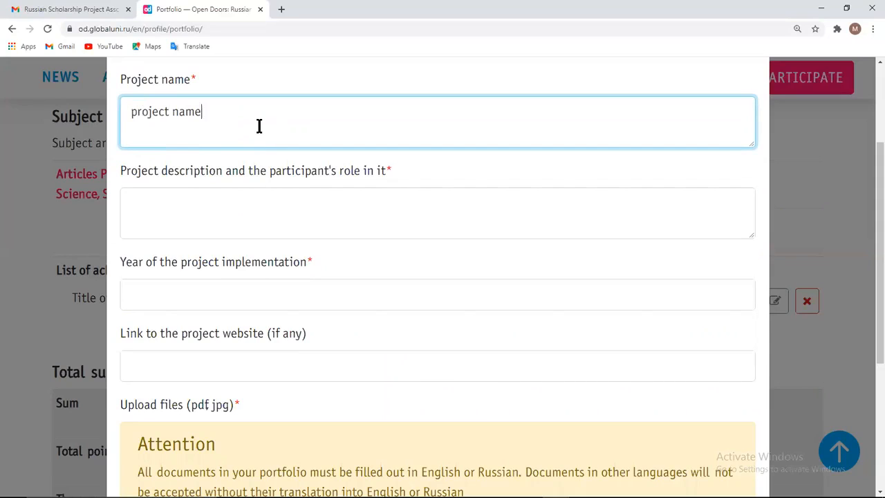
{"action": "left_click", "coordinate": [226, 206]}
{"action": "type", "text": "description"}
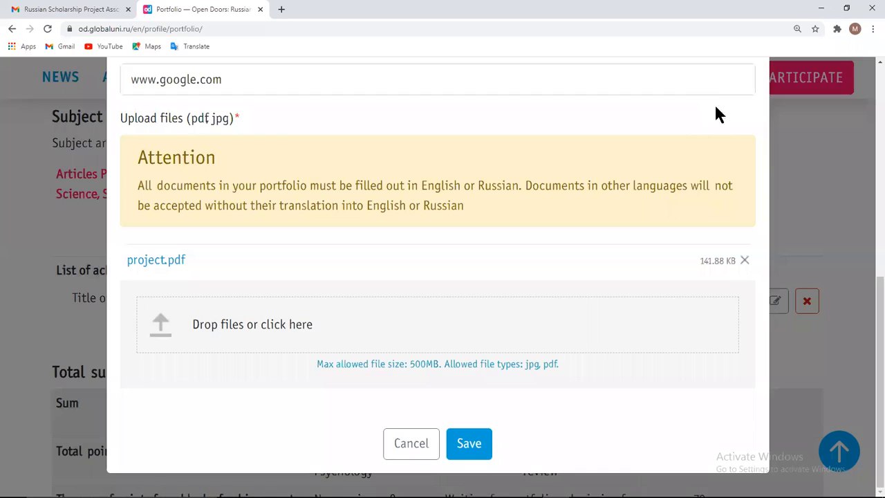
{"action": "left_click", "coordinate": [476, 449]}
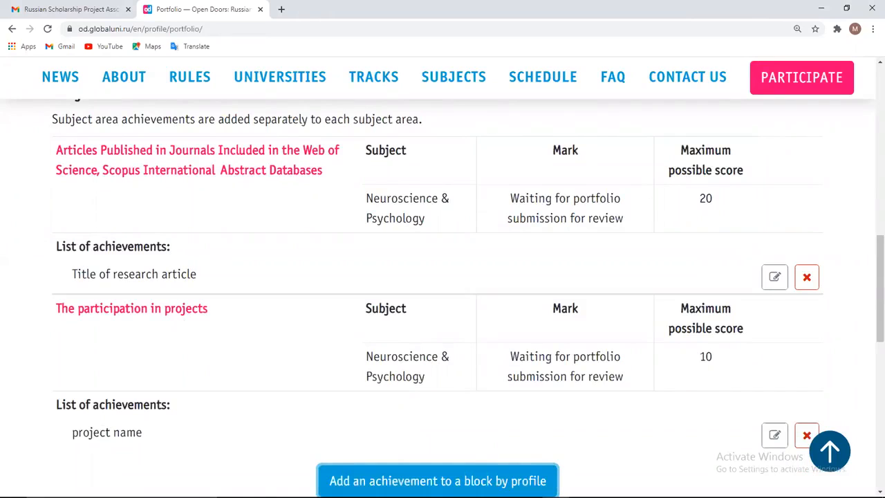
Add a third achievement with type Online Study Courses Related to the Subject Area
{"action": "left_click", "coordinate": [438, 481]}
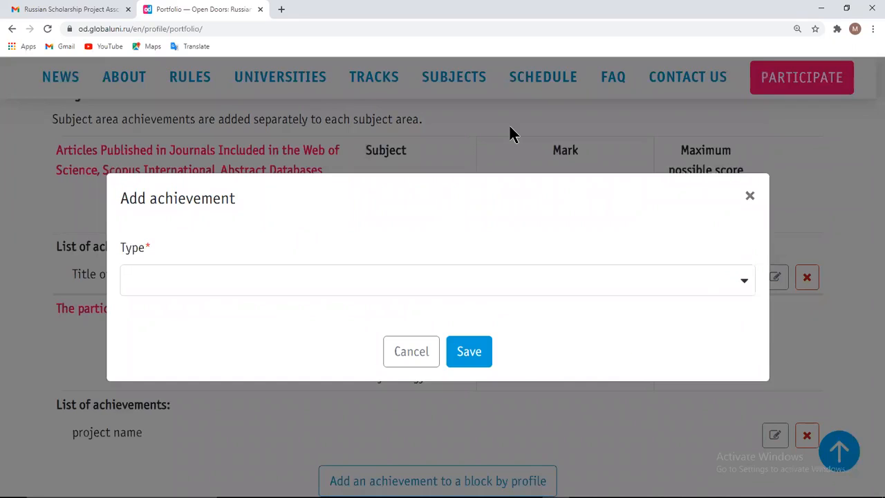
{"action": "key", "text": "Tab"}
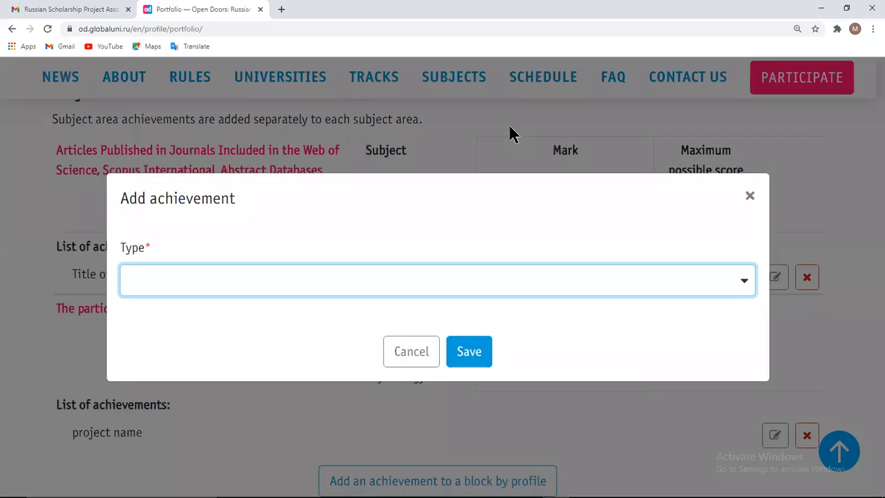
{"action": "left_click", "coordinate": [745, 284]}
{"action": "left_click", "coordinate": [300, 451]}
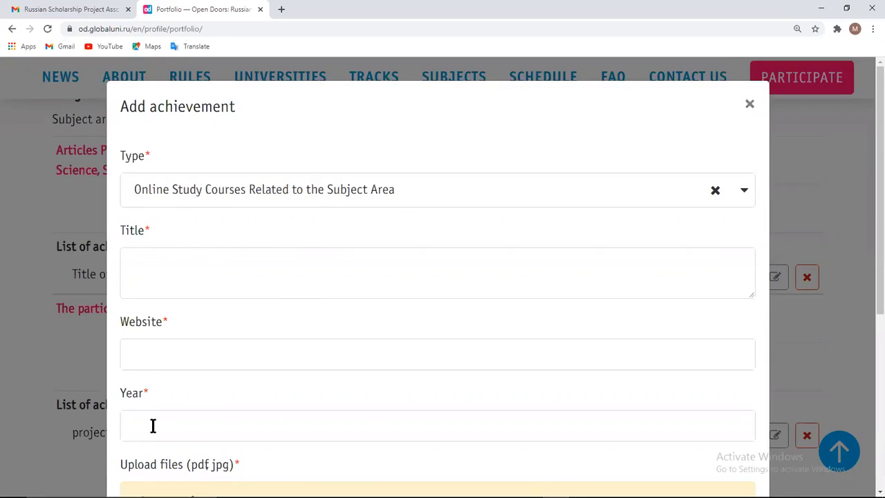
{"action": "scroll", "coordinate": [153, 427], "scroll_direction": "down", "scroll_amount": 3}
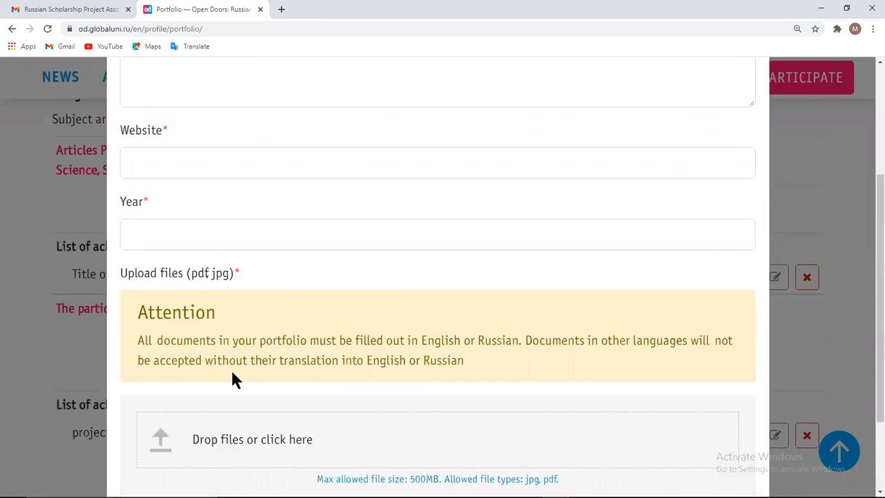
{"action": "scroll", "coordinate": [265, 228], "scroll_direction": "up", "scroll_amount": 3}
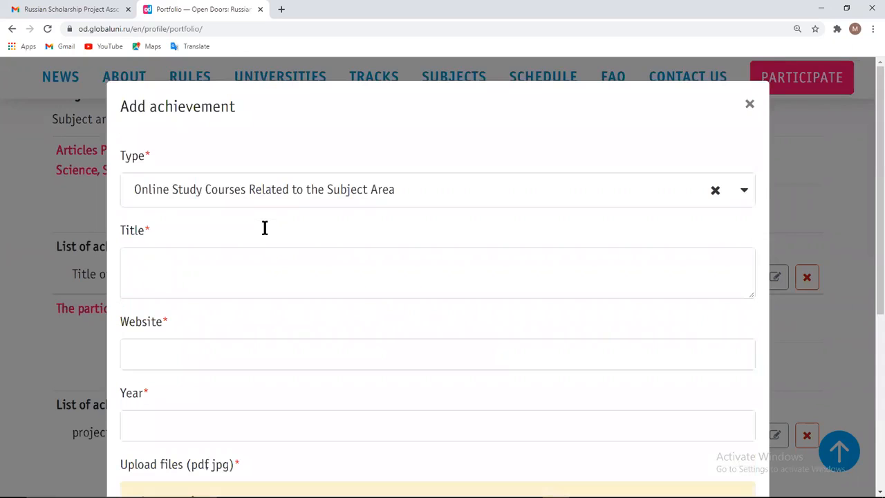
{"action": "left_click", "coordinate": [248, 255]}
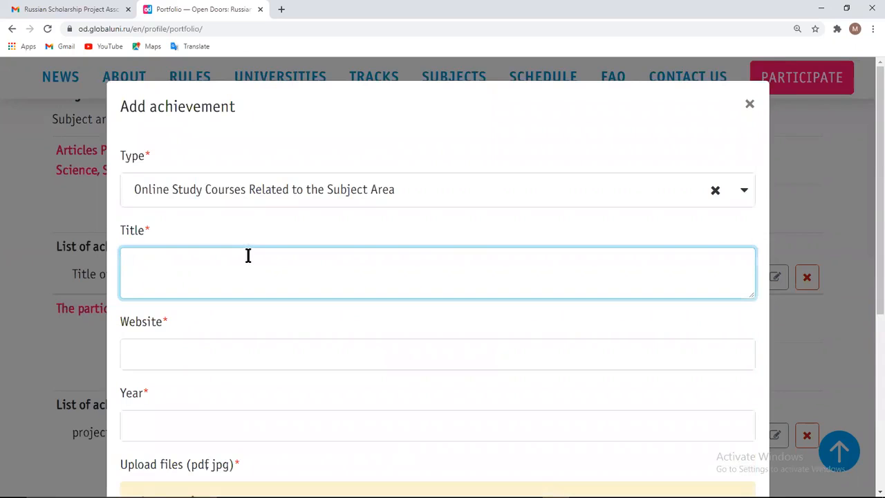
{"action": "type", "text": "title"}
{"action": "scroll", "coordinate": [188, 358], "scroll_direction": "down", "scroll_amount": 1}
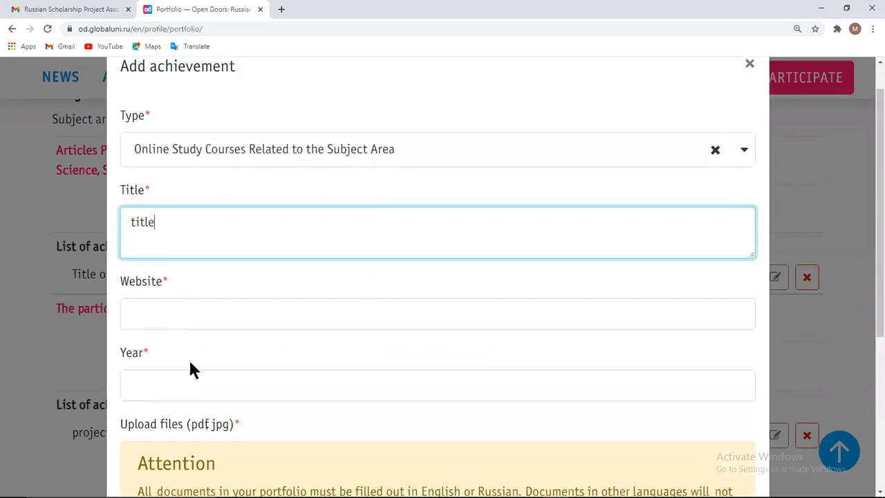
{"action": "left_click", "coordinate": [184, 315]}
{"action": "type", "text": "www"}
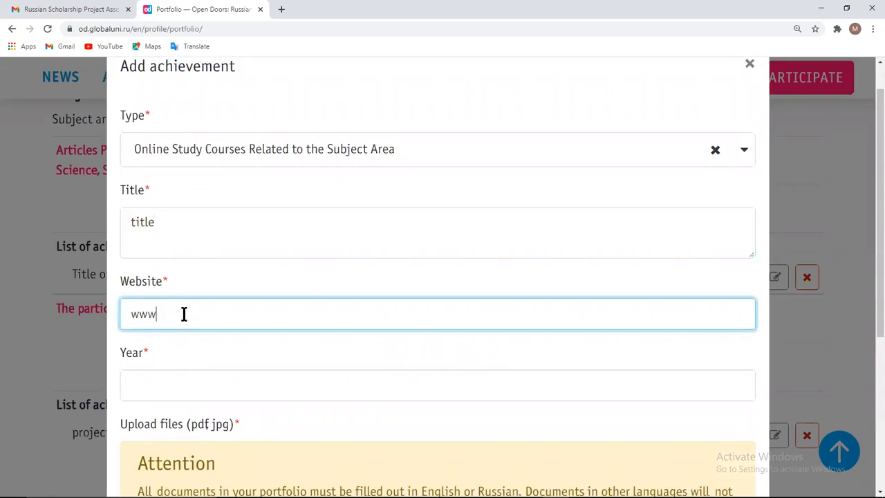
{"action": "type", "text": ".google."}
{"action": "type", "text": "com"}
{"action": "type", "text": "2019"}
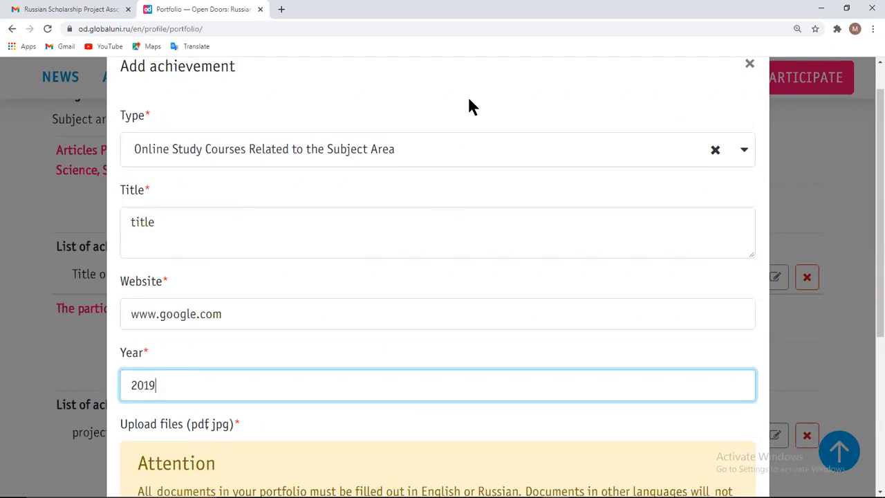
{"action": "scroll", "coordinate": [718, 115], "scroll_direction": "down", "scroll_amount": 4}
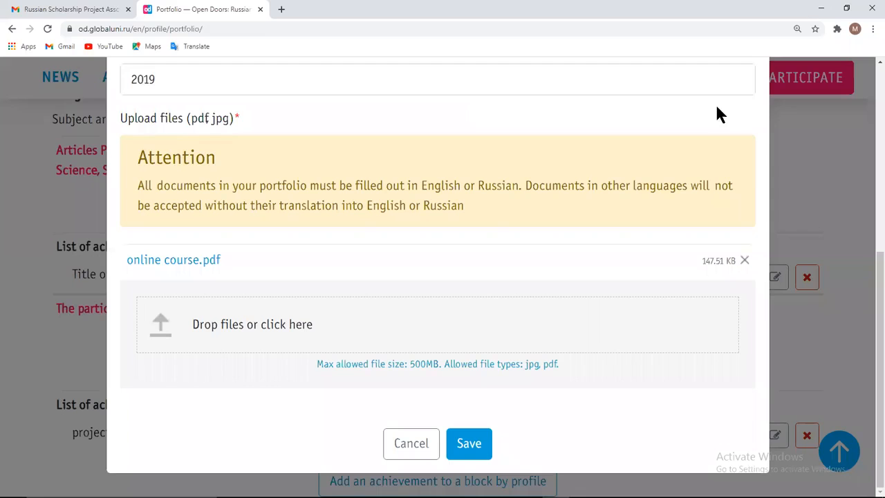
{"action": "left_click", "coordinate": [469, 451]}
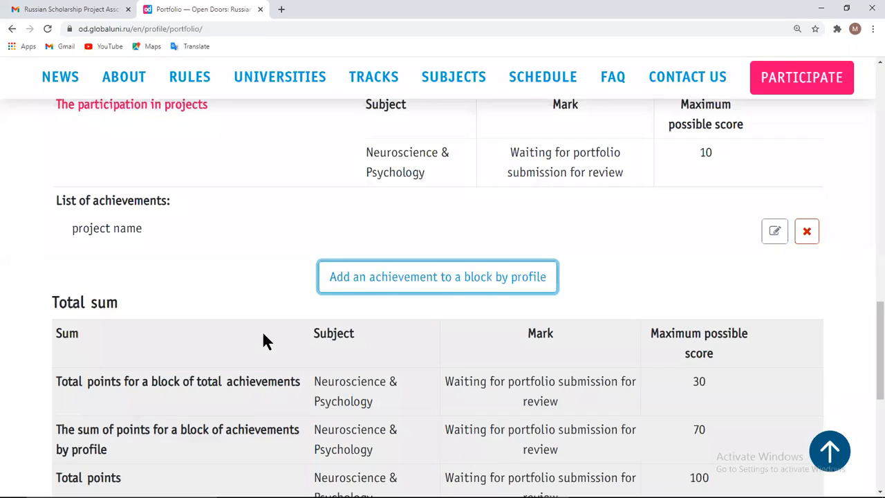
Go back to the Account page and show its Portfolio section, which notes submission opens in November
{"action": "scroll", "coordinate": [270, 247], "scroll_direction": "up", "scroll_amount": 4}
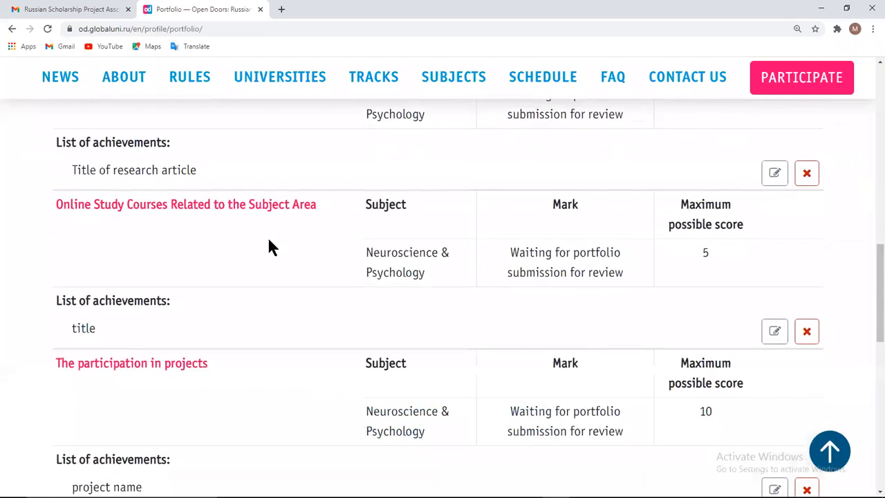
{"action": "scroll", "coordinate": [269, 243], "scroll_direction": "down", "scroll_amount": 5}
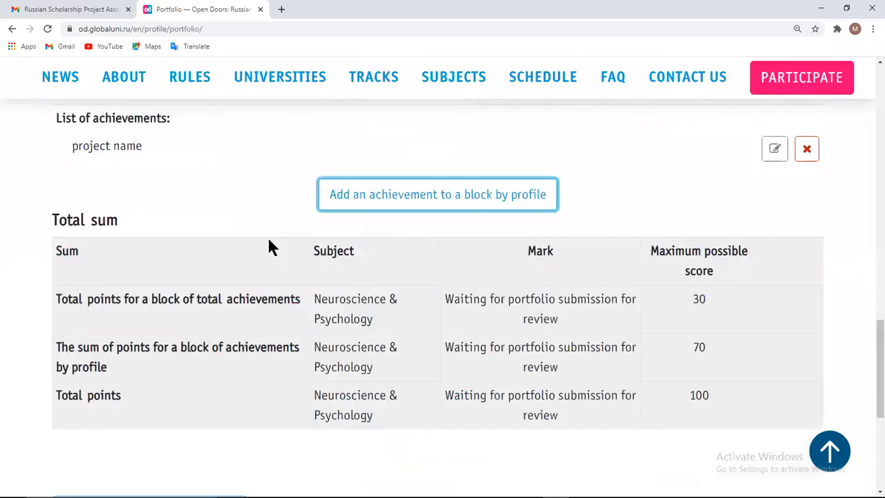
{"action": "scroll", "coordinate": [270, 247], "scroll_direction": "down", "scroll_amount": 3}
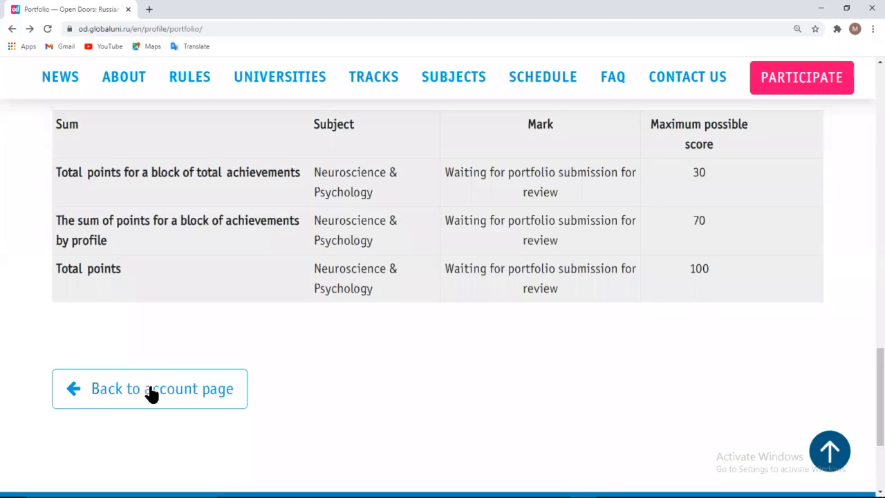
{"action": "left_click", "coordinate": [152, 392]}
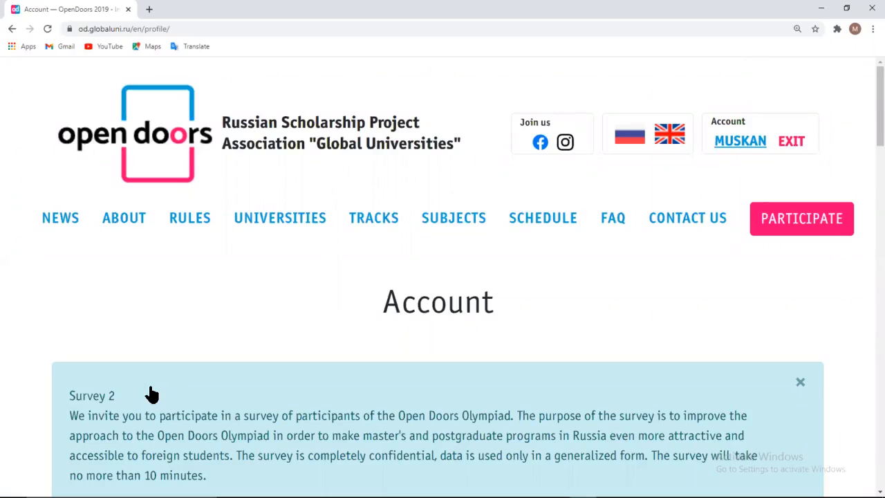
{"action": "scroll", "coordinate": [151, 394], "scroll_direction": "down", "scroll_amount": 20}
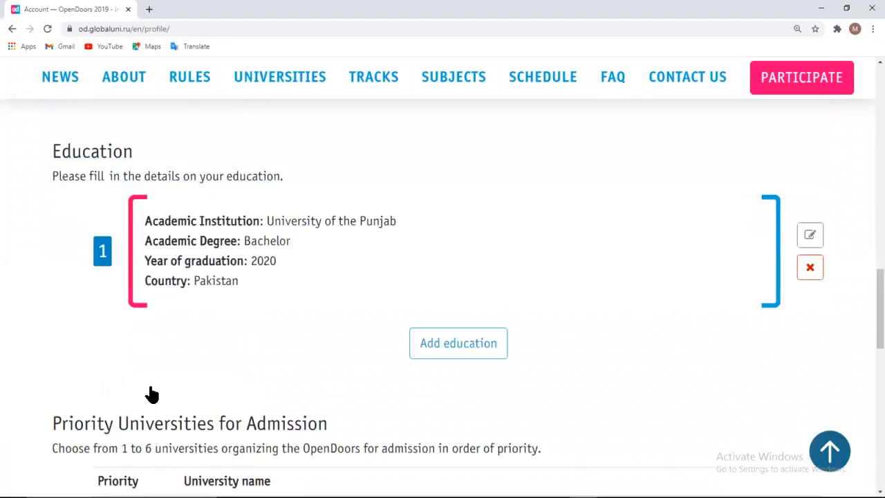
{"action": "scroll", "coordinate": [151, 395], "scroll_direction": "up", "scroll_amount": 2}
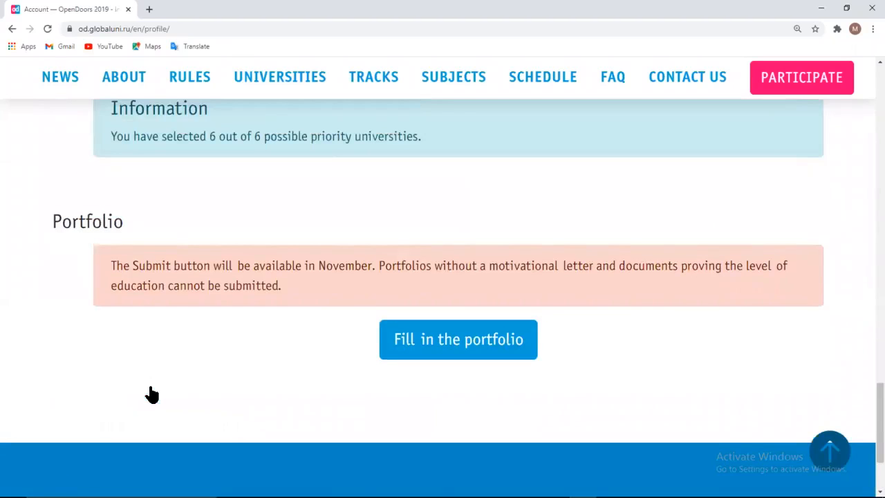